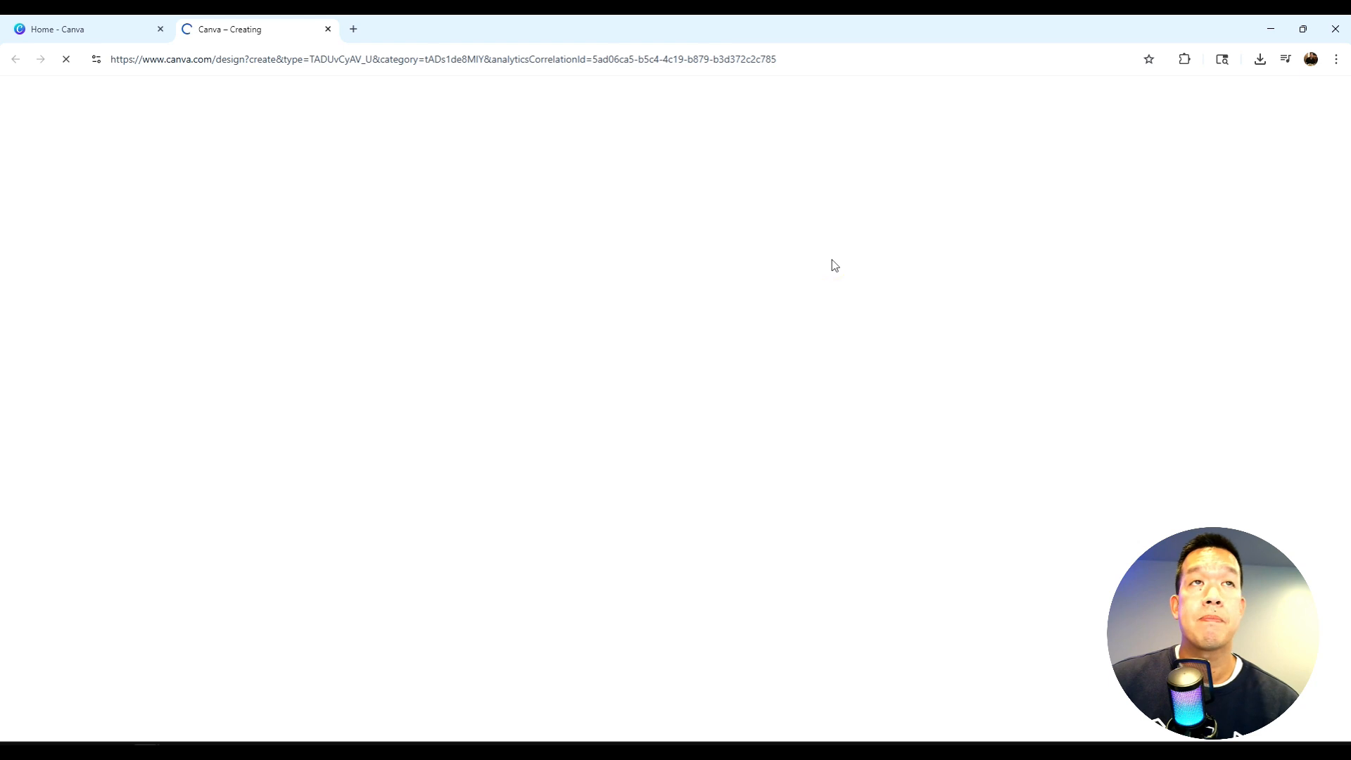
# - Add the uploaded 29.8-second talking-head video to the blank design and pause its playback
pyautogui.click(25, 351)
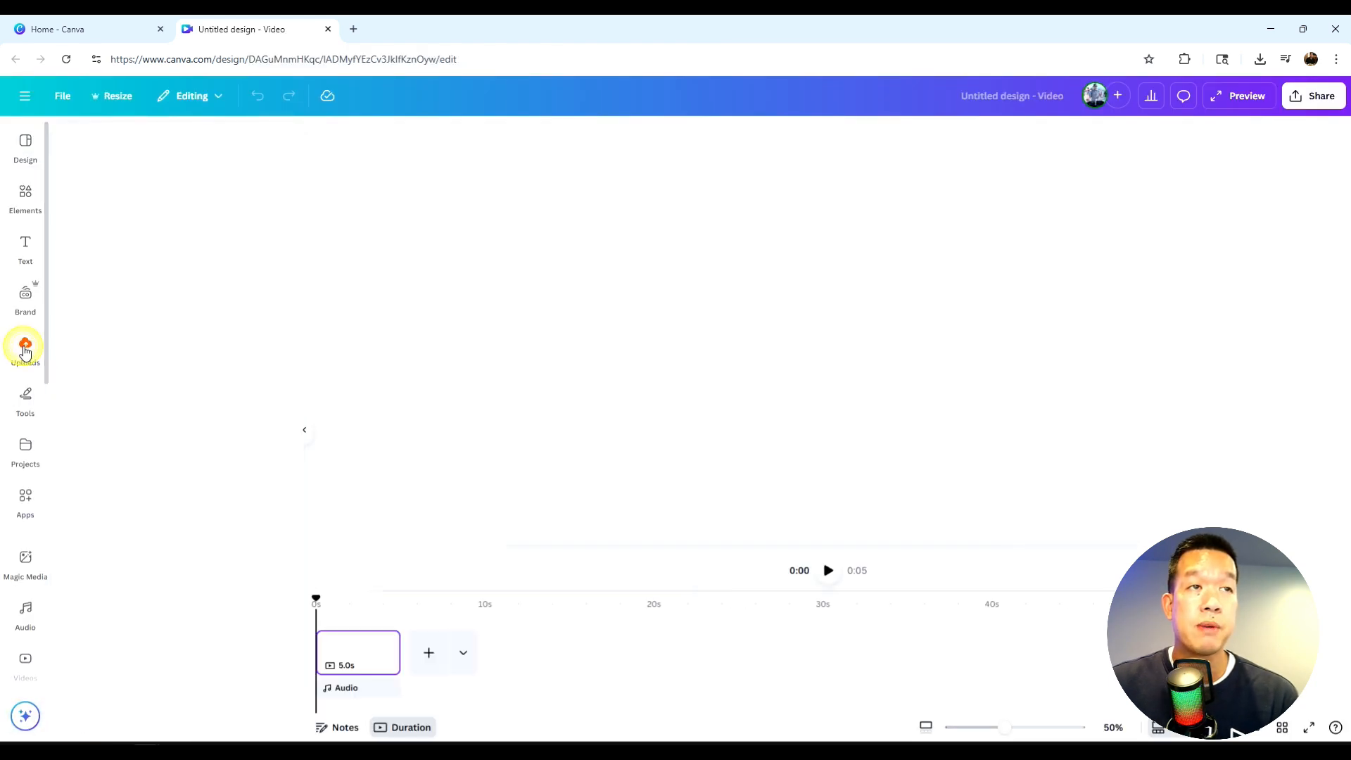
pyautogui.click(176, 242)
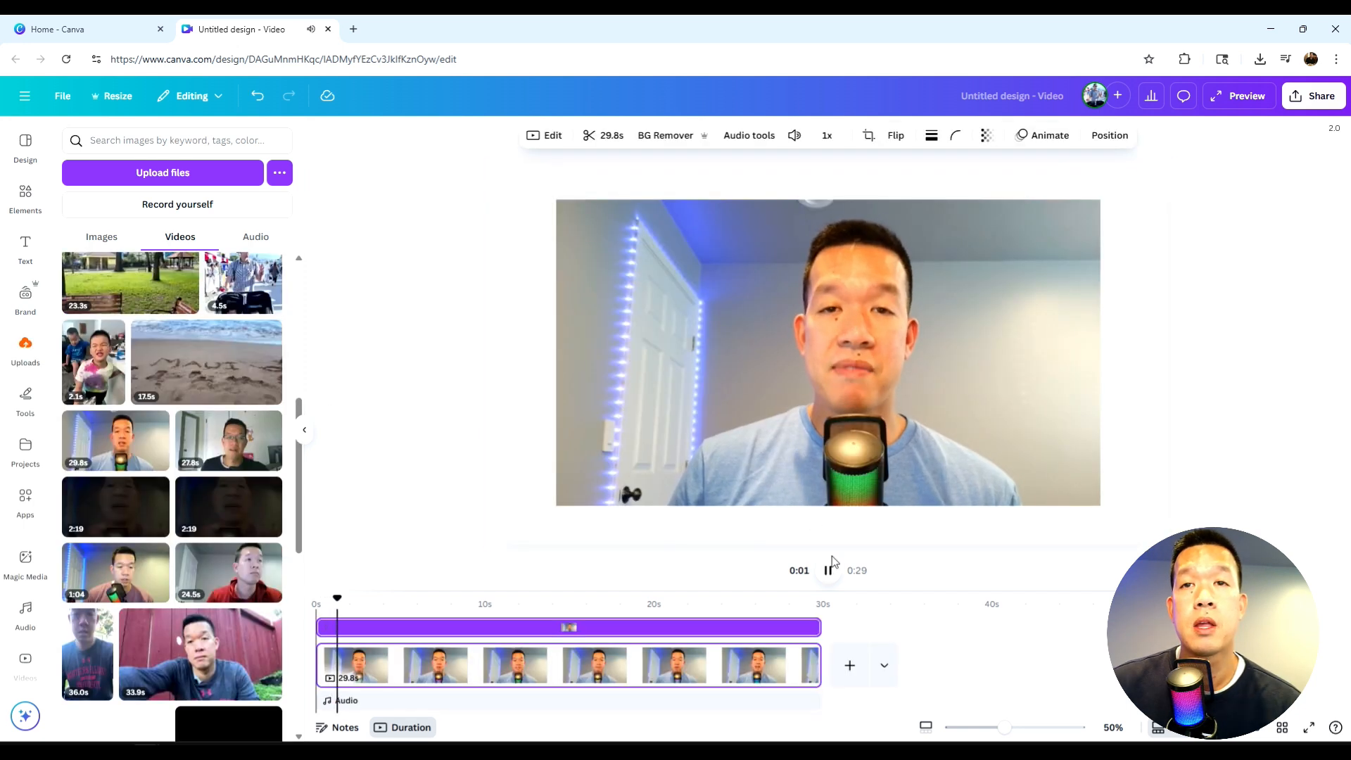
pyautogui.click(830, 571)
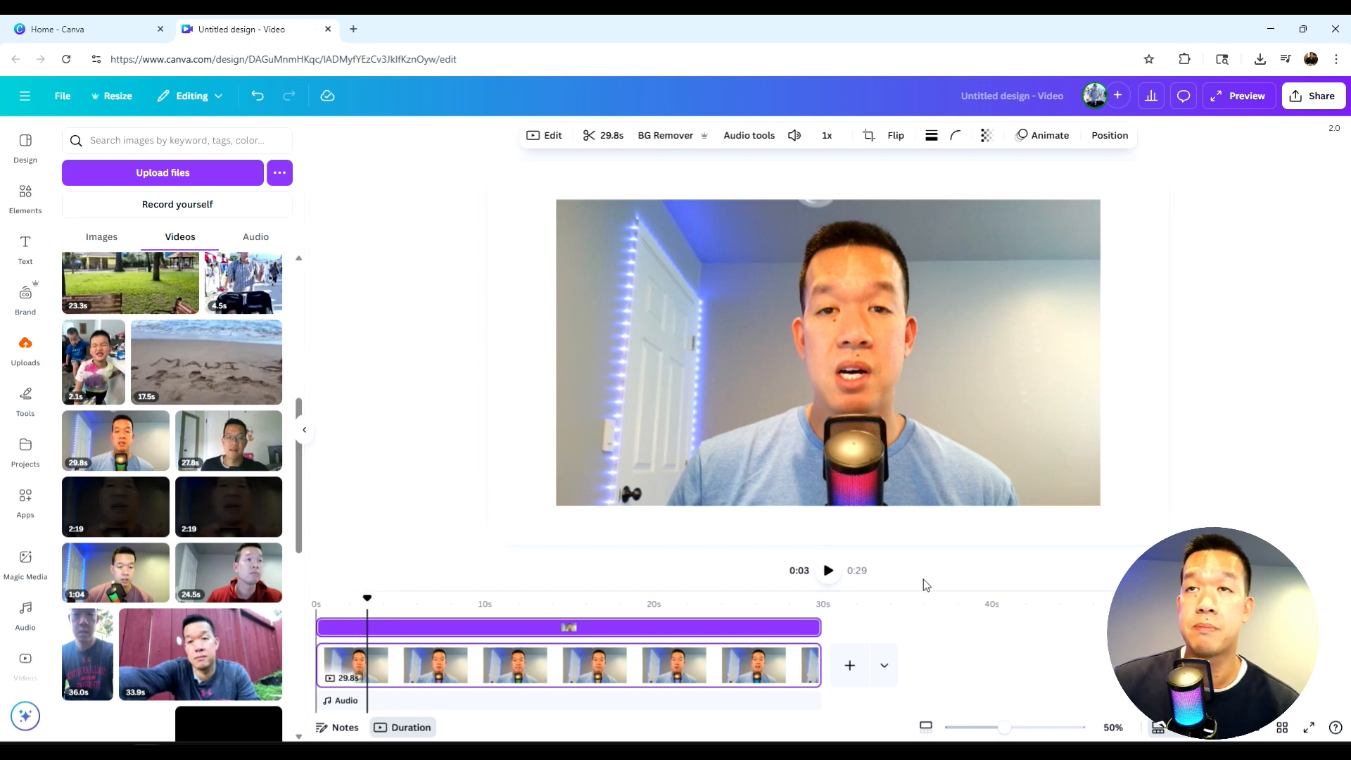
# - Generate Magic Studio Highlights for the video on the page
pyautogui.click(956, 359)
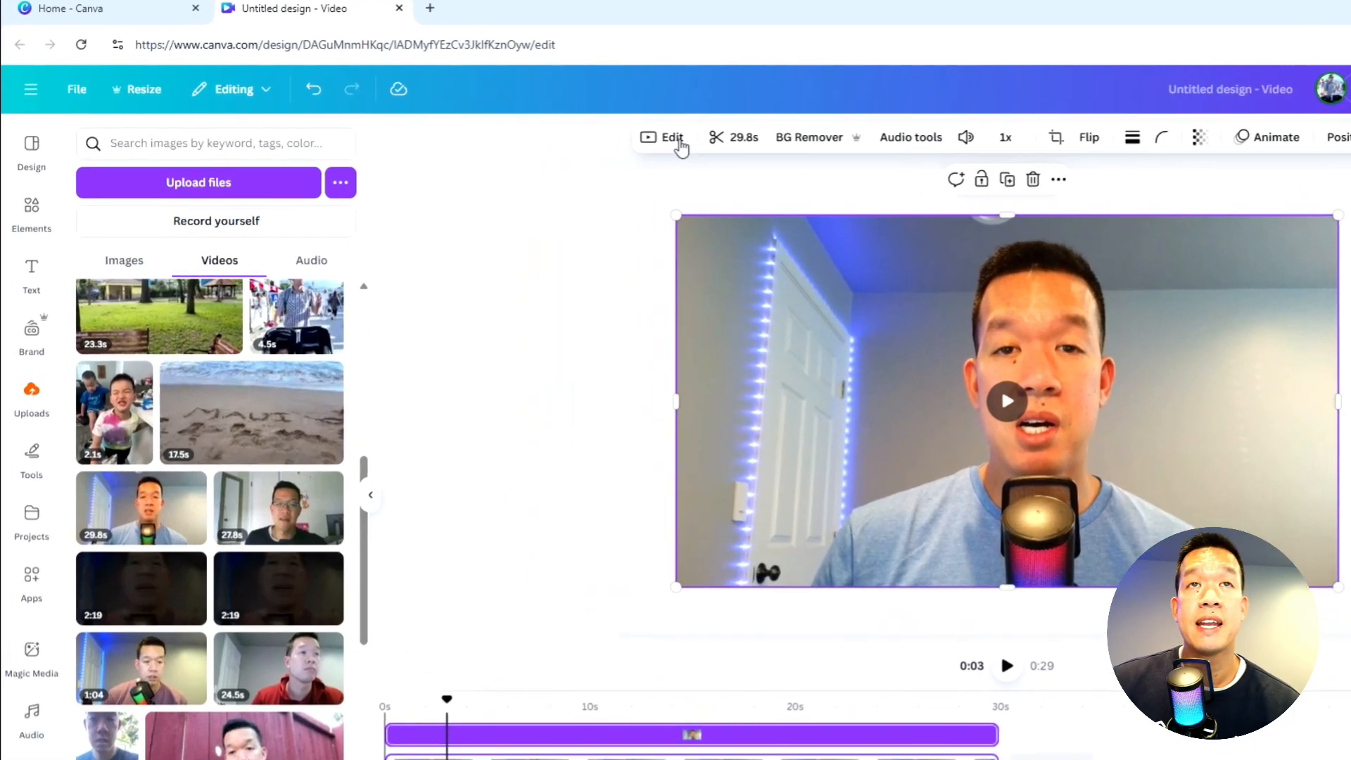
pyautogui.click(554, 136)
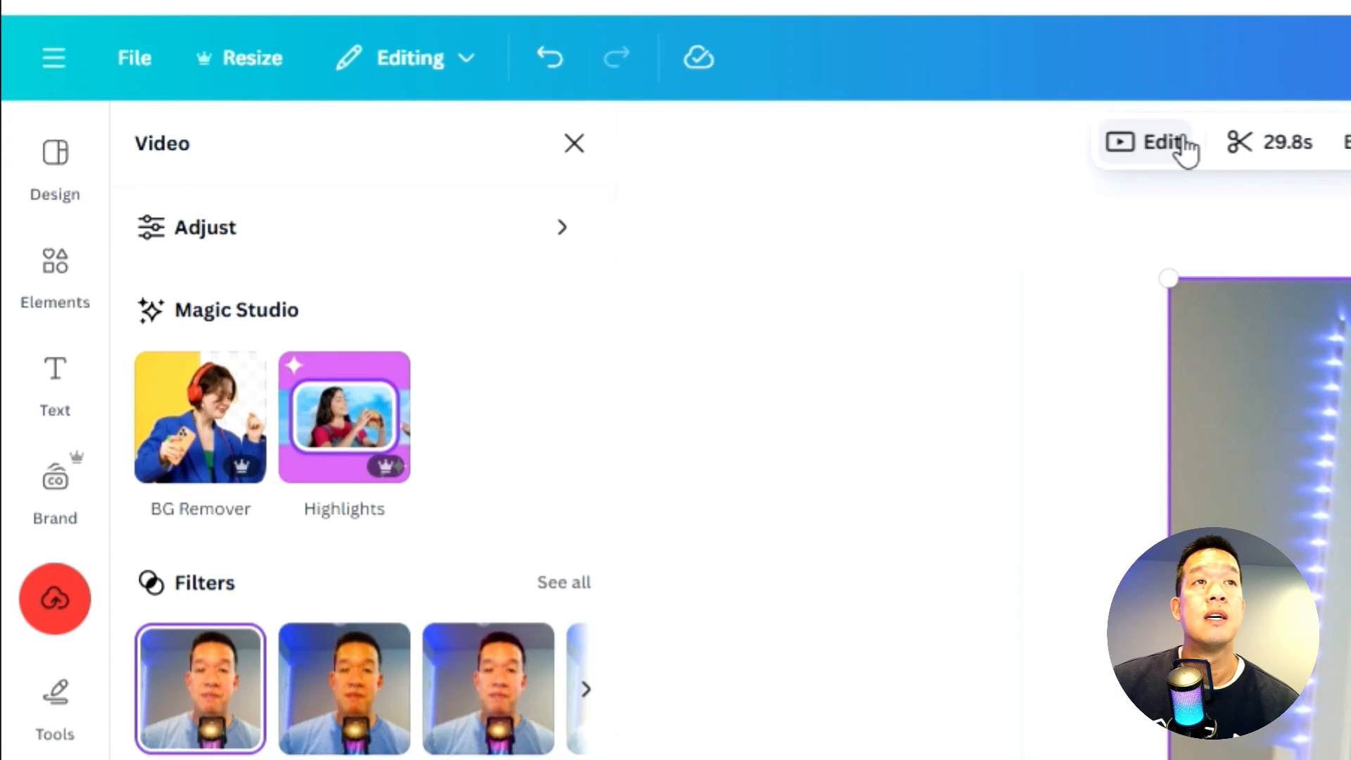
pyautogui.click(363, 444)
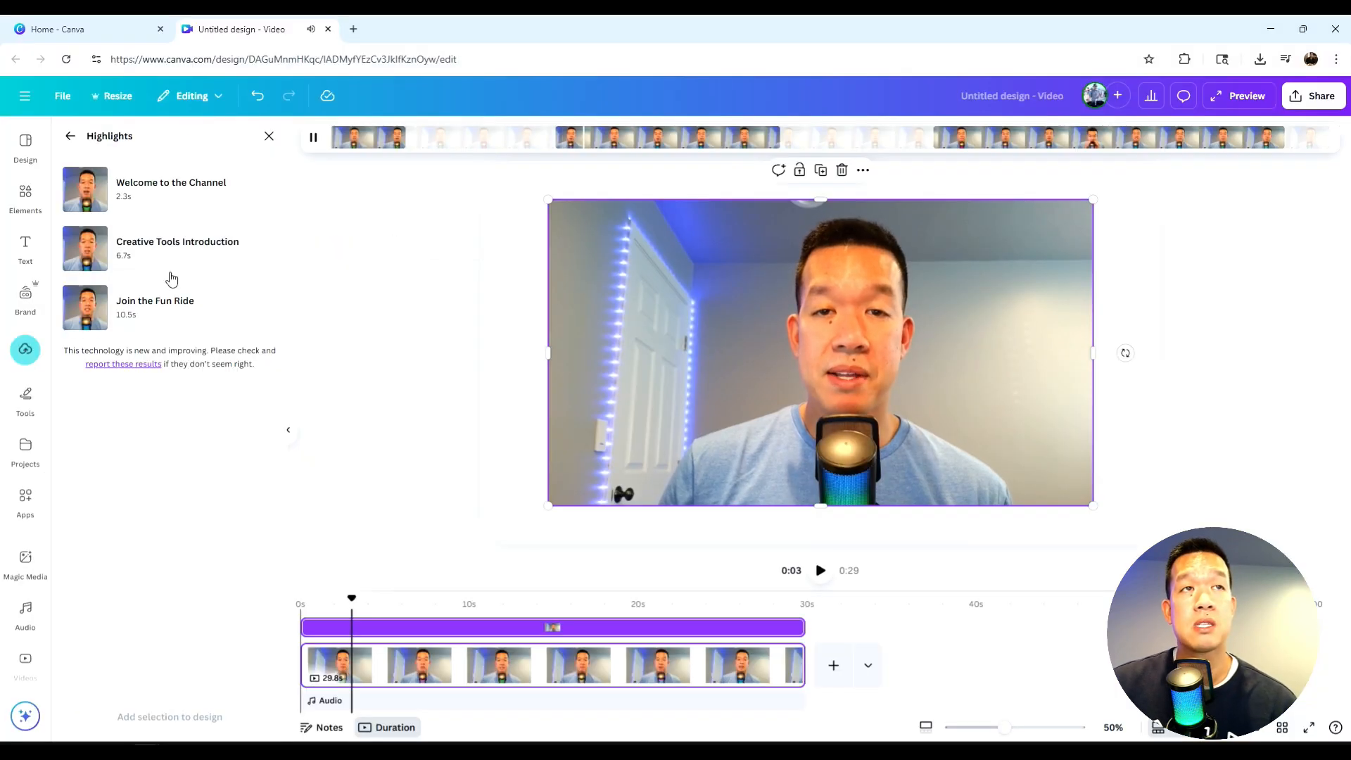
pyautogui.press('space')
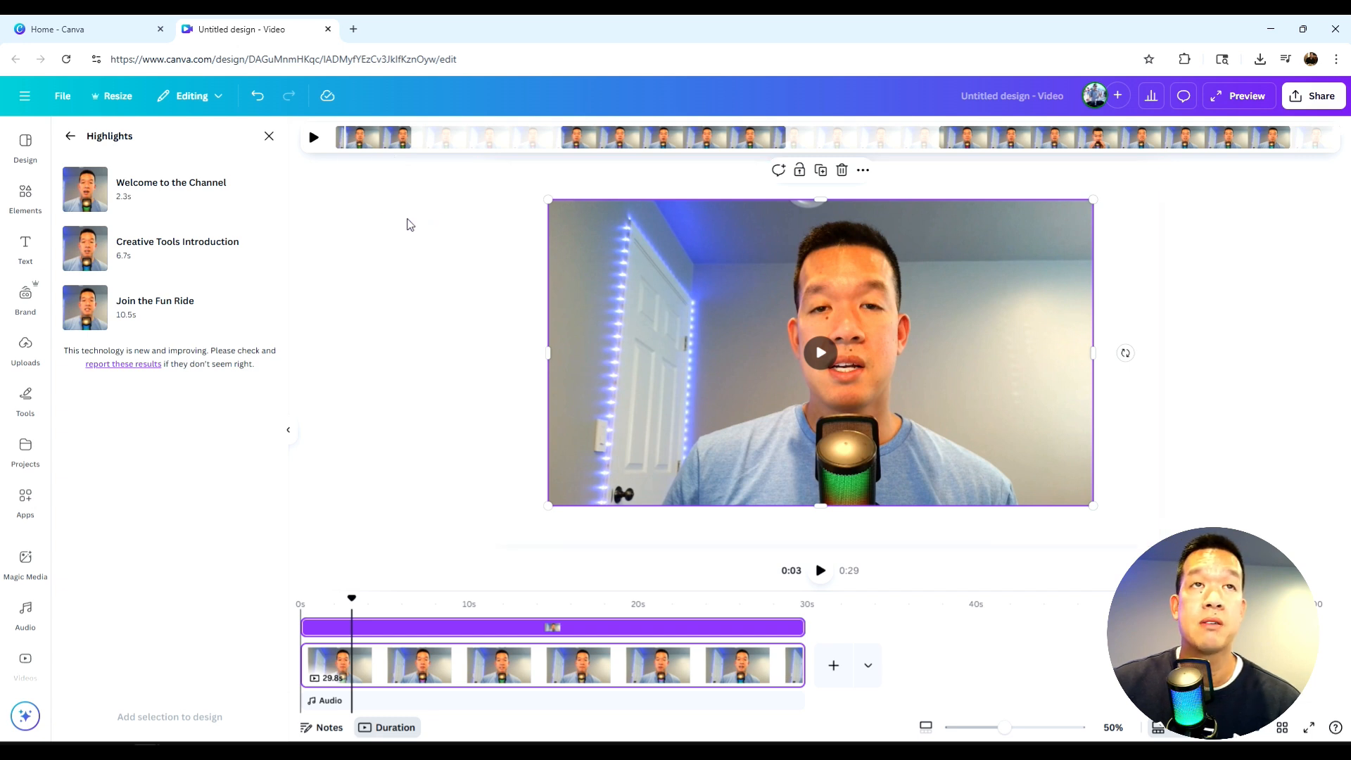
# - Preview the highlights and add all three, Welcome to the Channel, Creative Tools Introduction and Join the Fun Ride, to the design
pyautogui.click(310, 141)
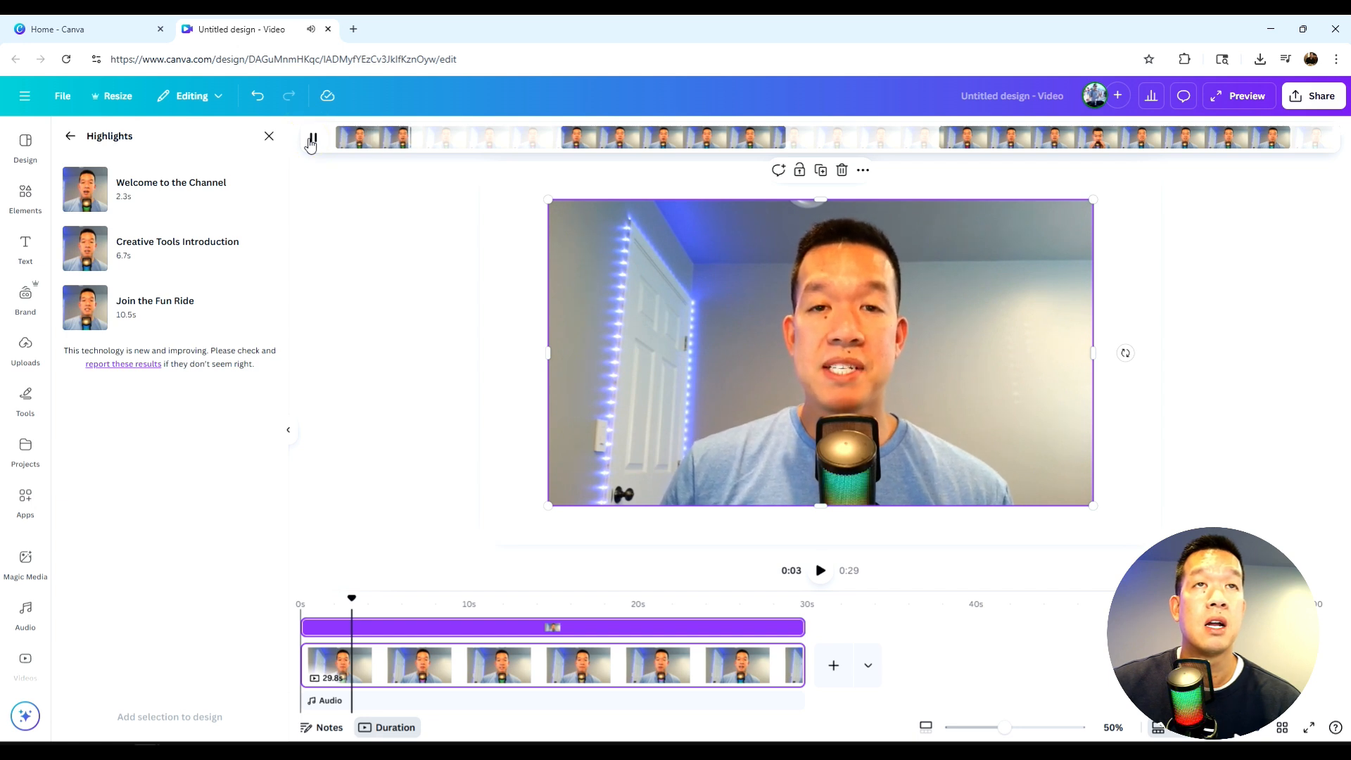
pyautogui.click(312, 140)
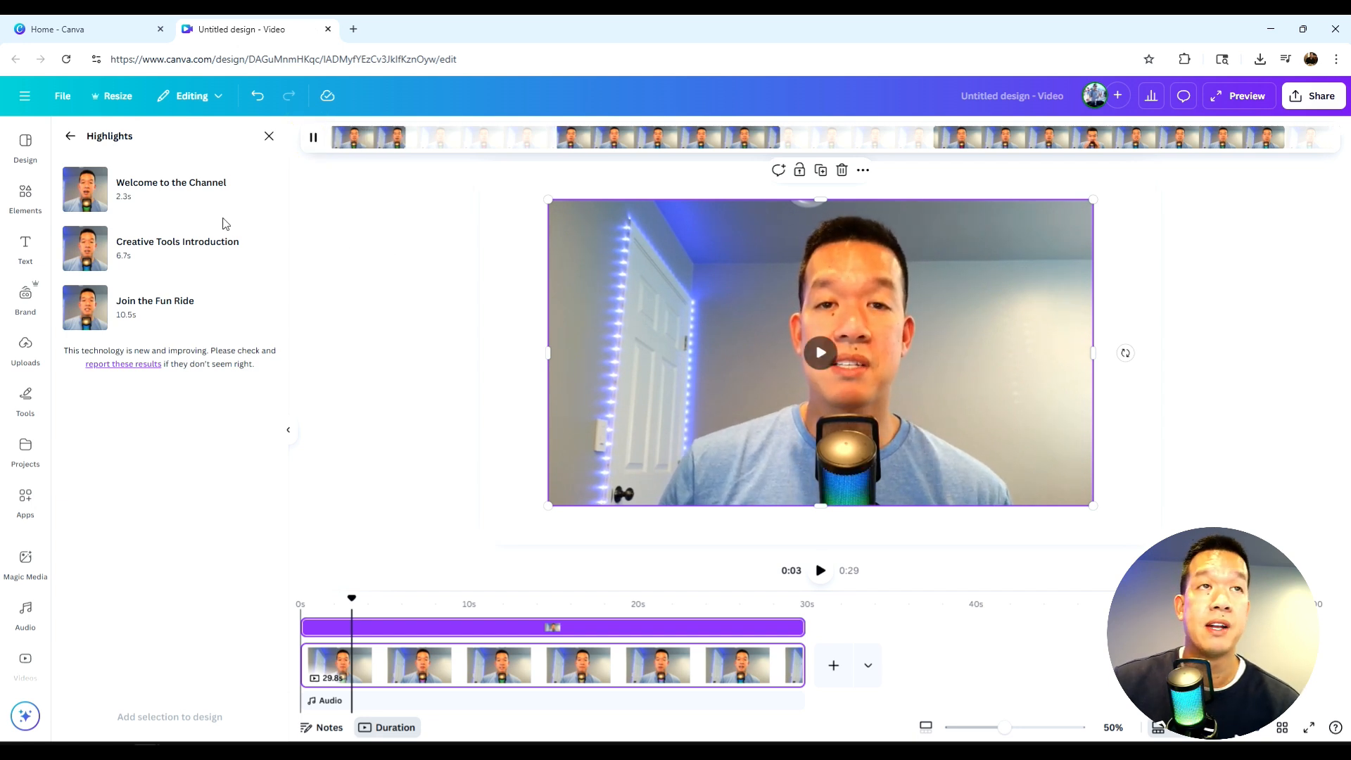
pyautogui.click(192, 202)
pyautogui.click(188, 262)
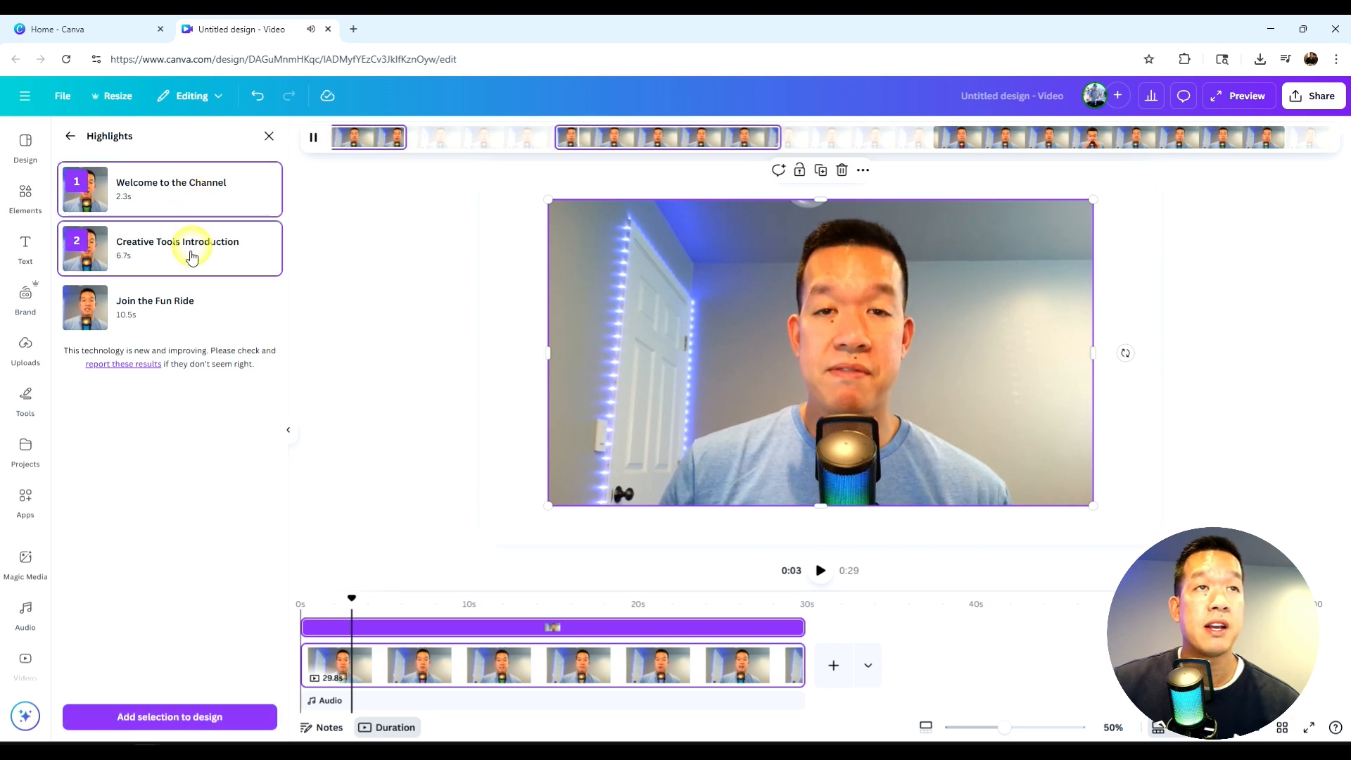
pyautogui.click(187, 298)
pyautogui.click(179, 717)
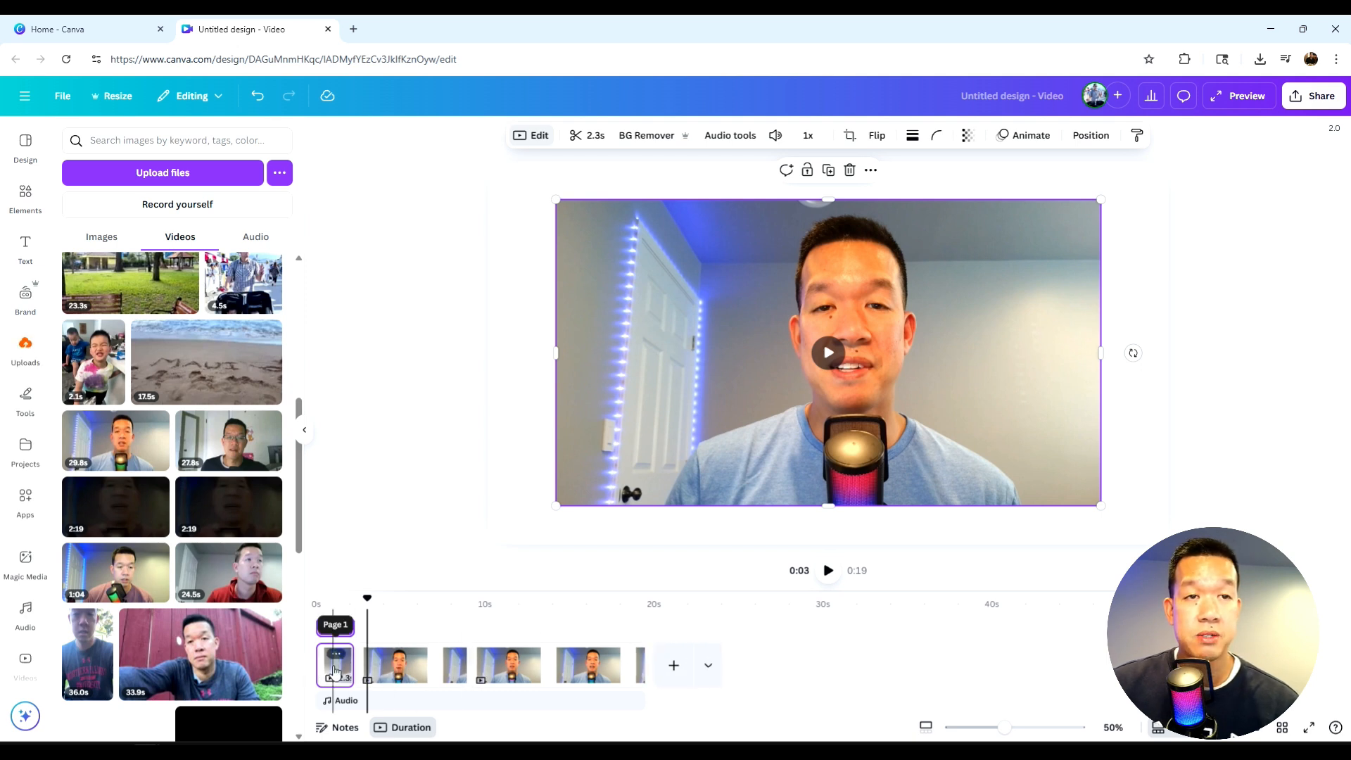
# - Select the video in the 10.5-second clip and open the Captions tool
pyautogui.click(549, 672)
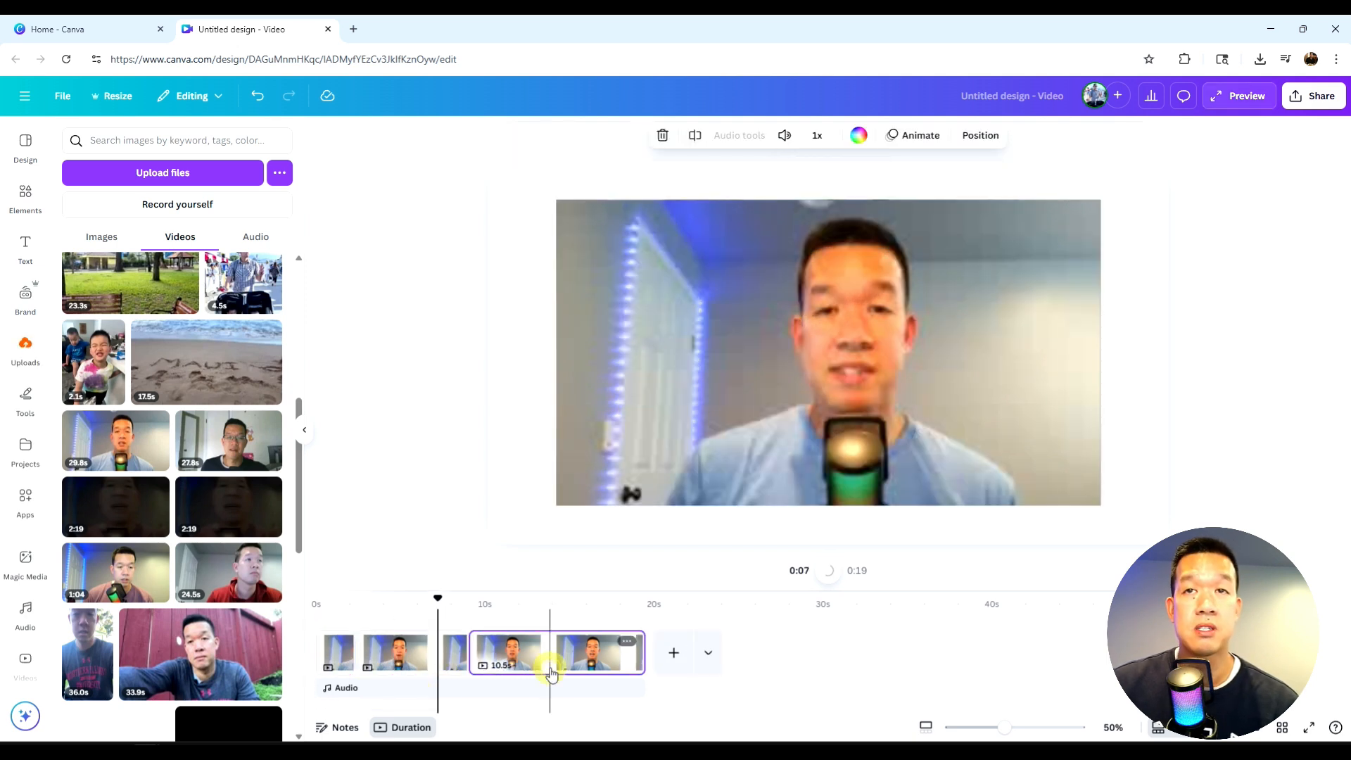
pyautogui.click(728, 403)
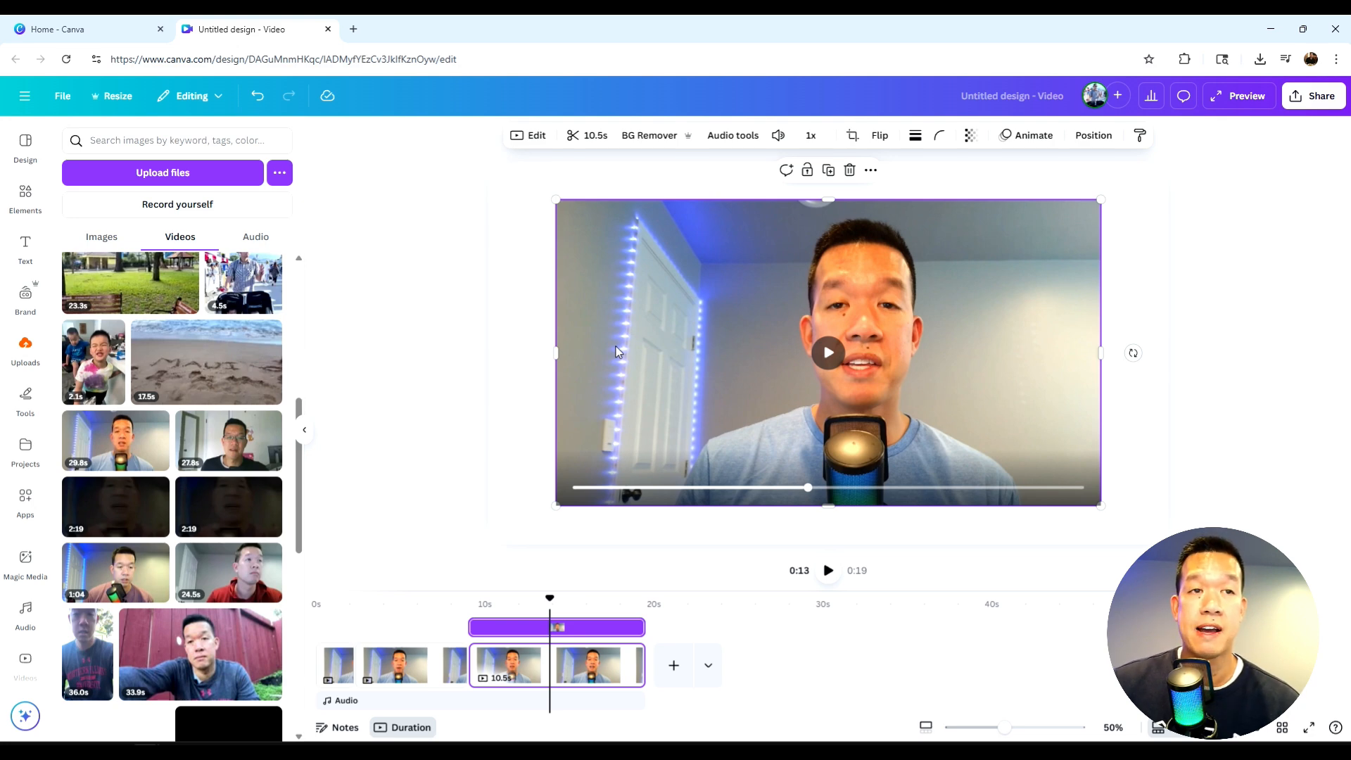
pyautogui.click(25, 197)
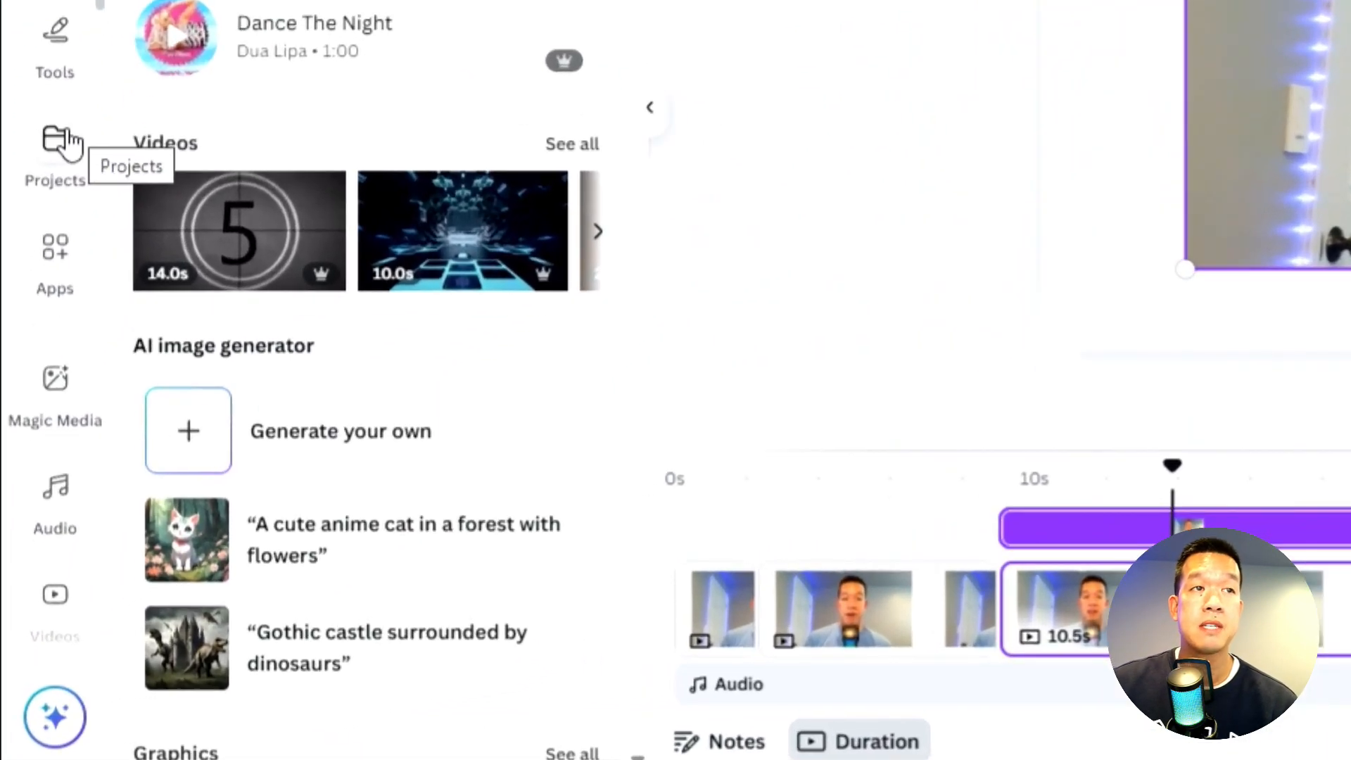
pyautogui.scroll(-4, 45, 305)
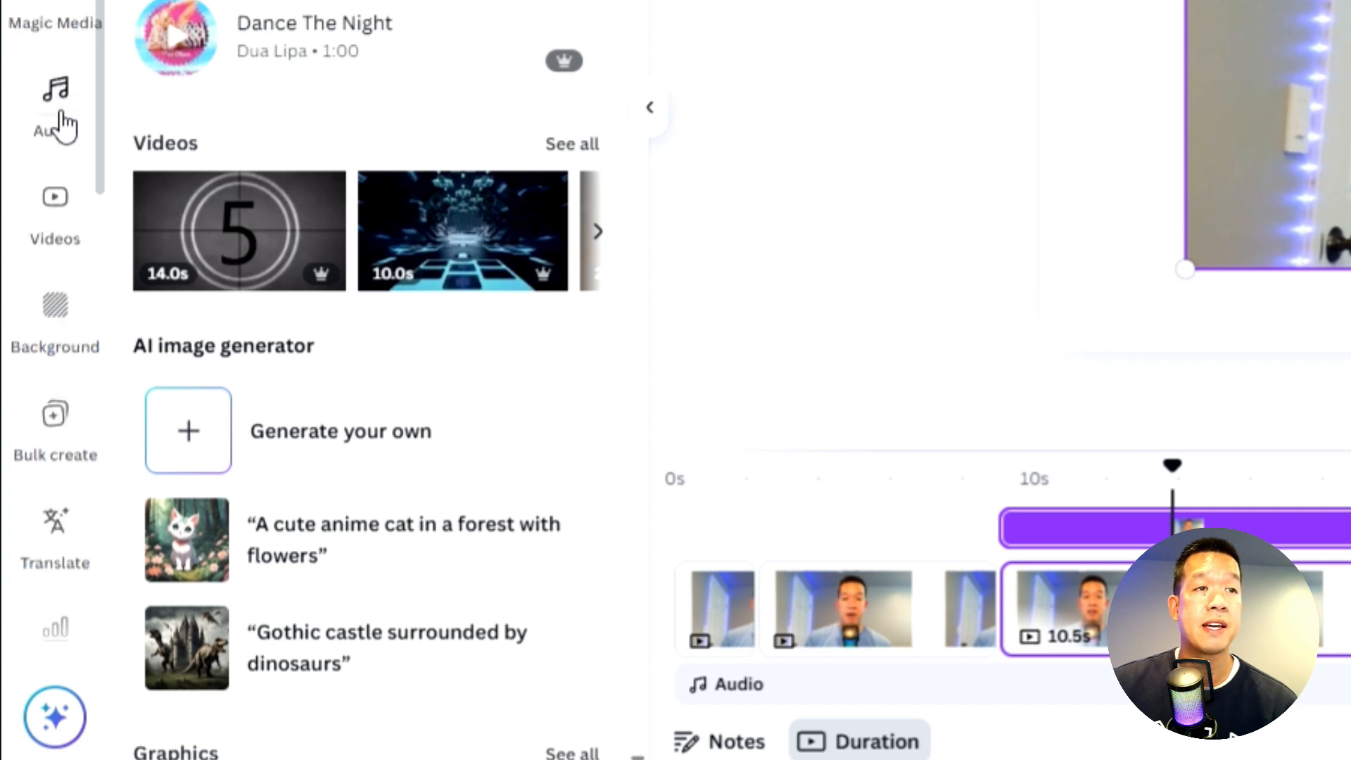
pyautogui.scroll(-6, 62, 125)
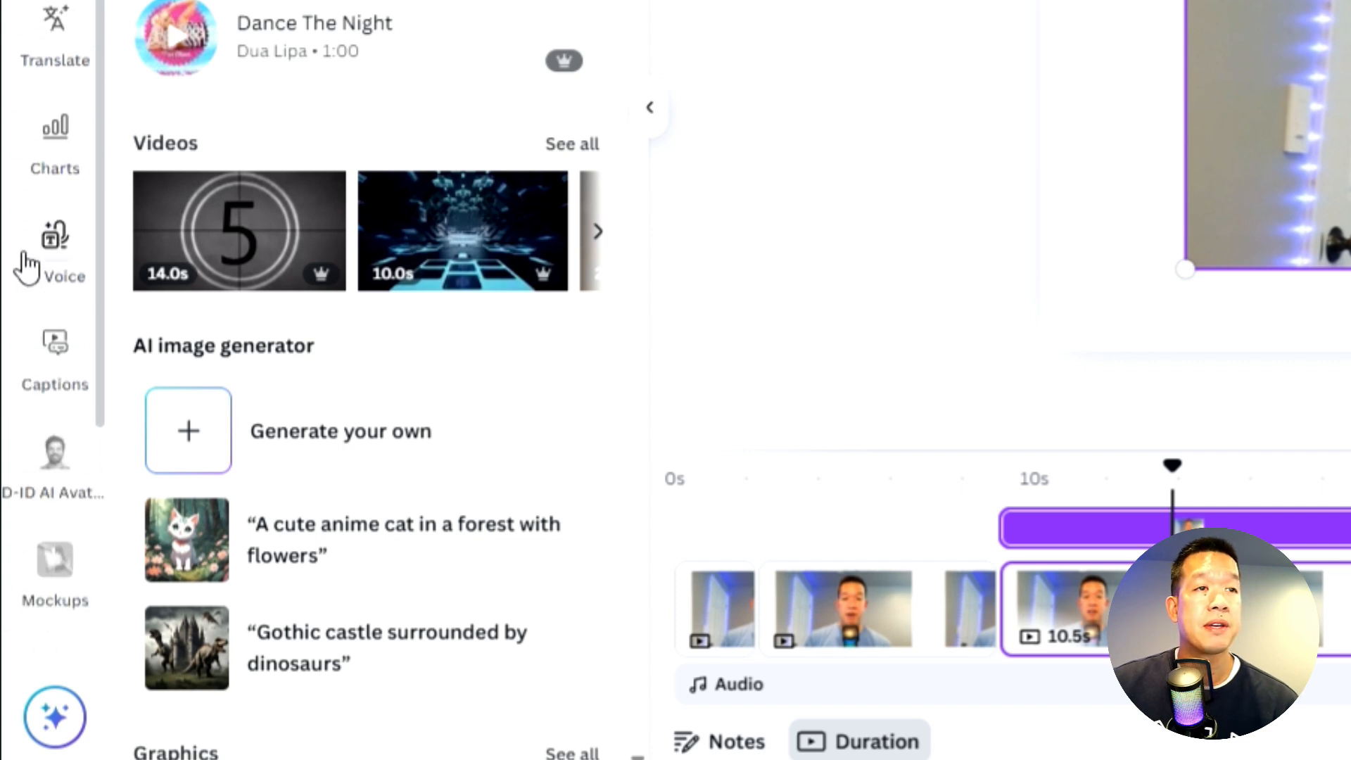
pyautogui.scroll(-3, 32, 253)
pyautogui.click(43, 204)
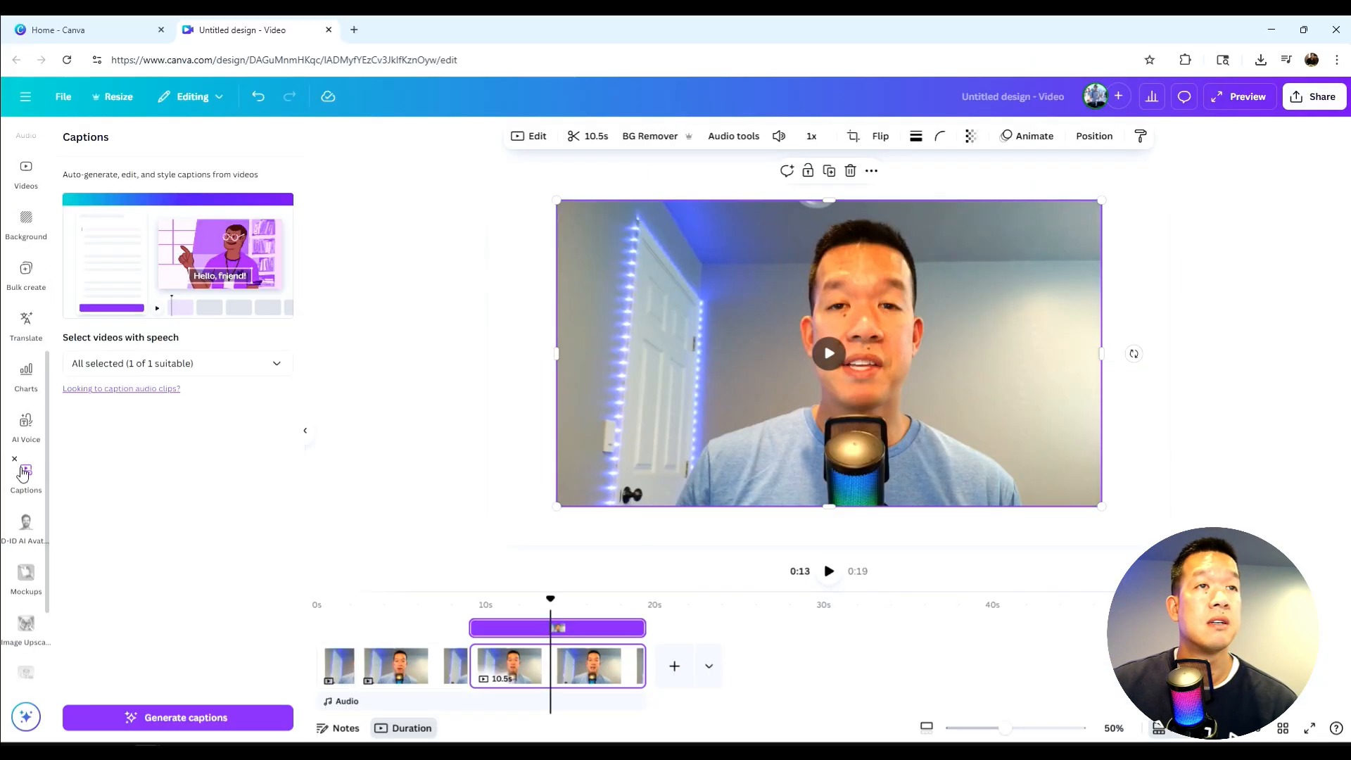
# - Generate captions with all suitable videos selected
pyautogui.click(168, 365)
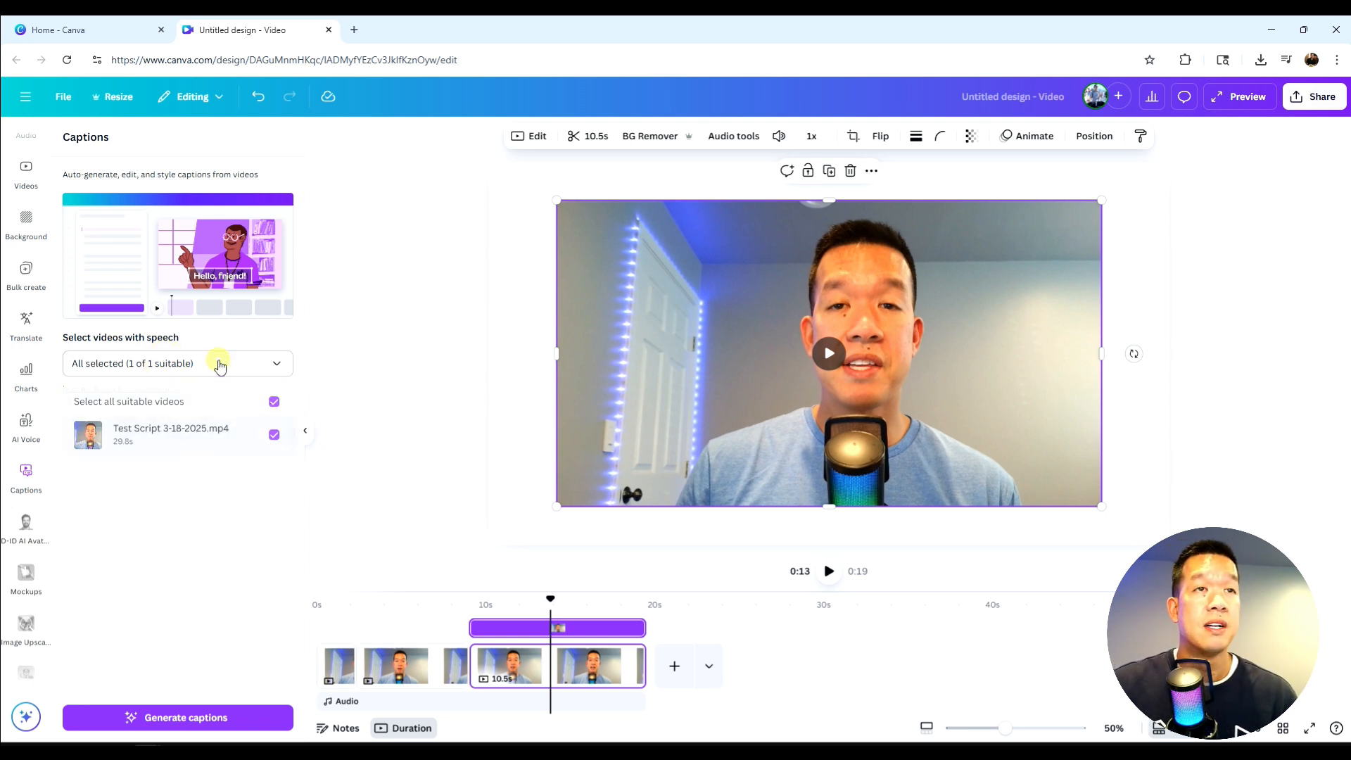
pyautogui.click(219, 363)
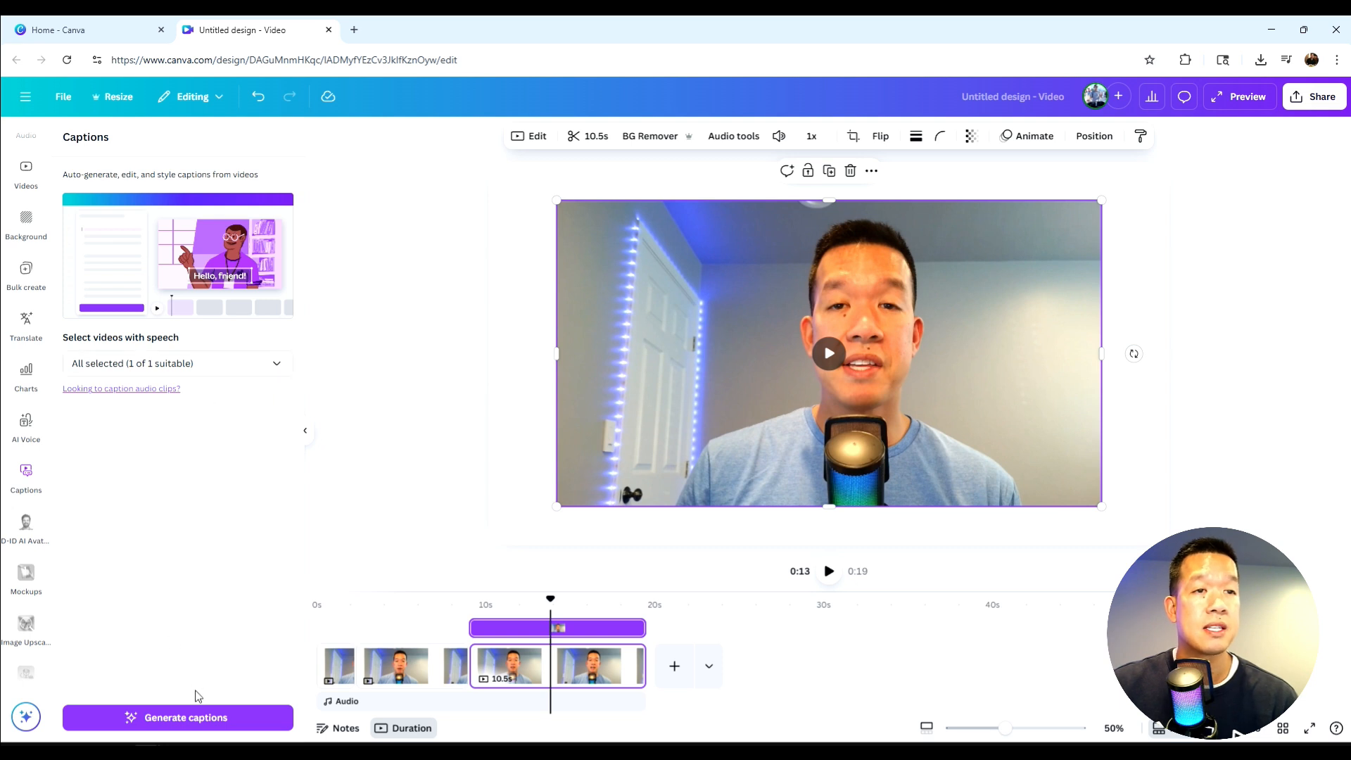
pyautogui.click(196, 717)
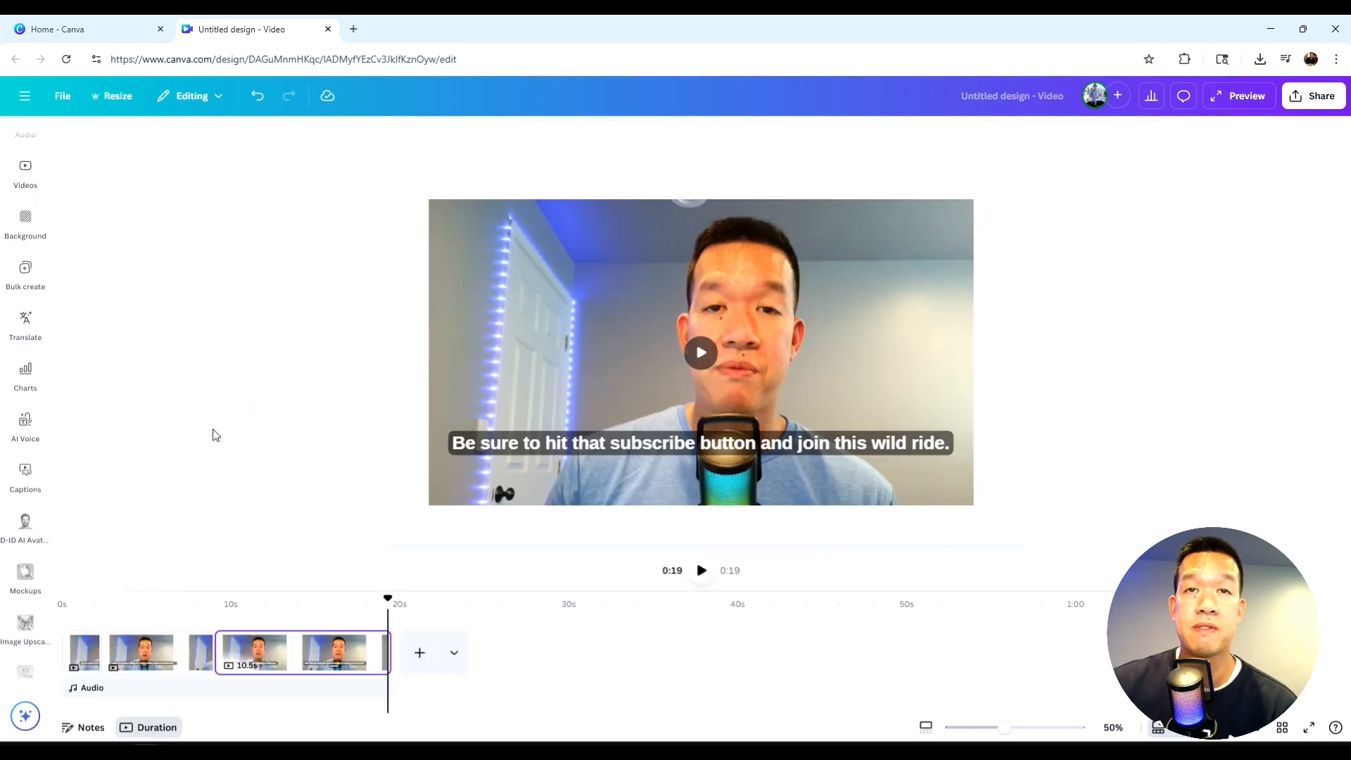
# - Set the last clip's video as the page background and move its caption lower in the frame
pyautogui.click(557, 446)
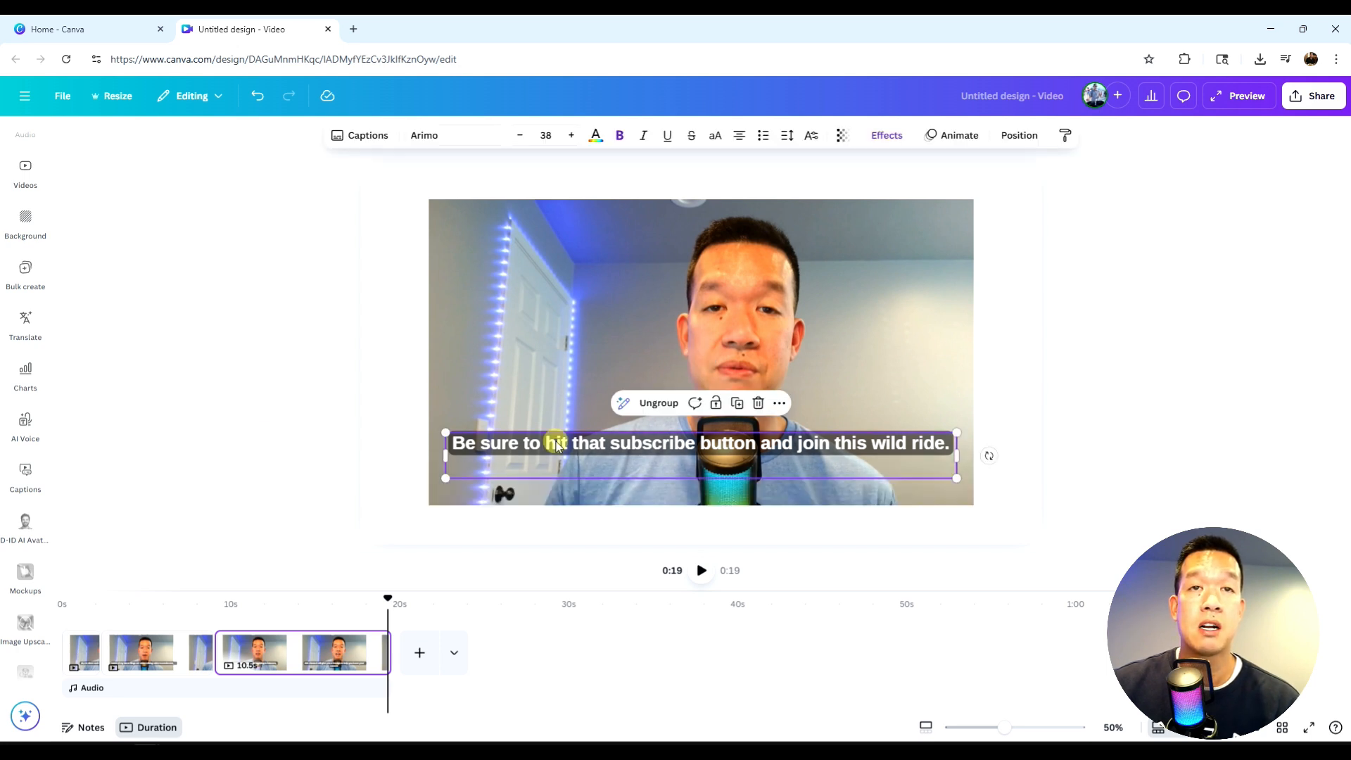
pyautogui.rightClick(574, 321)
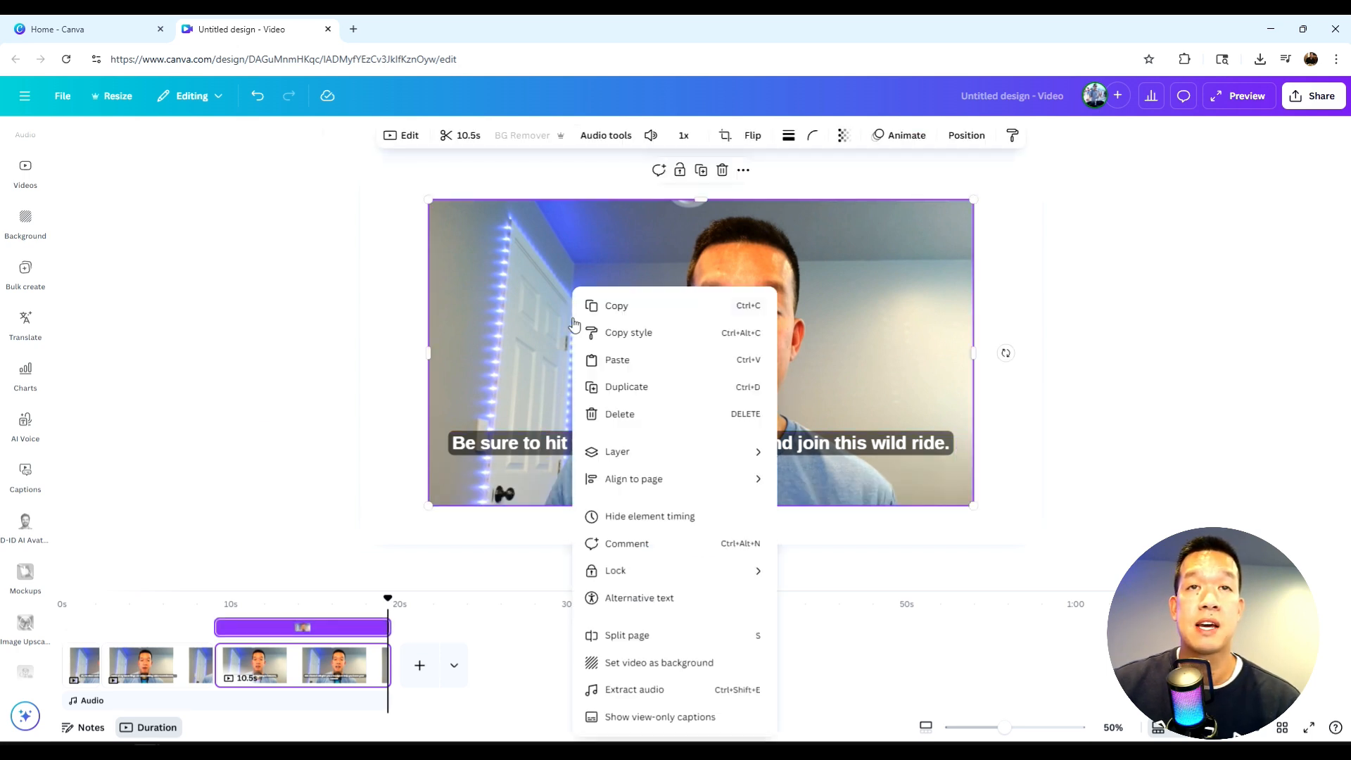
pyautogui.click(642, 663)
pyautogui.click(593, 442)
pyautogui.moveTo(594, 443); pyautogui.dragTo(633, 496)
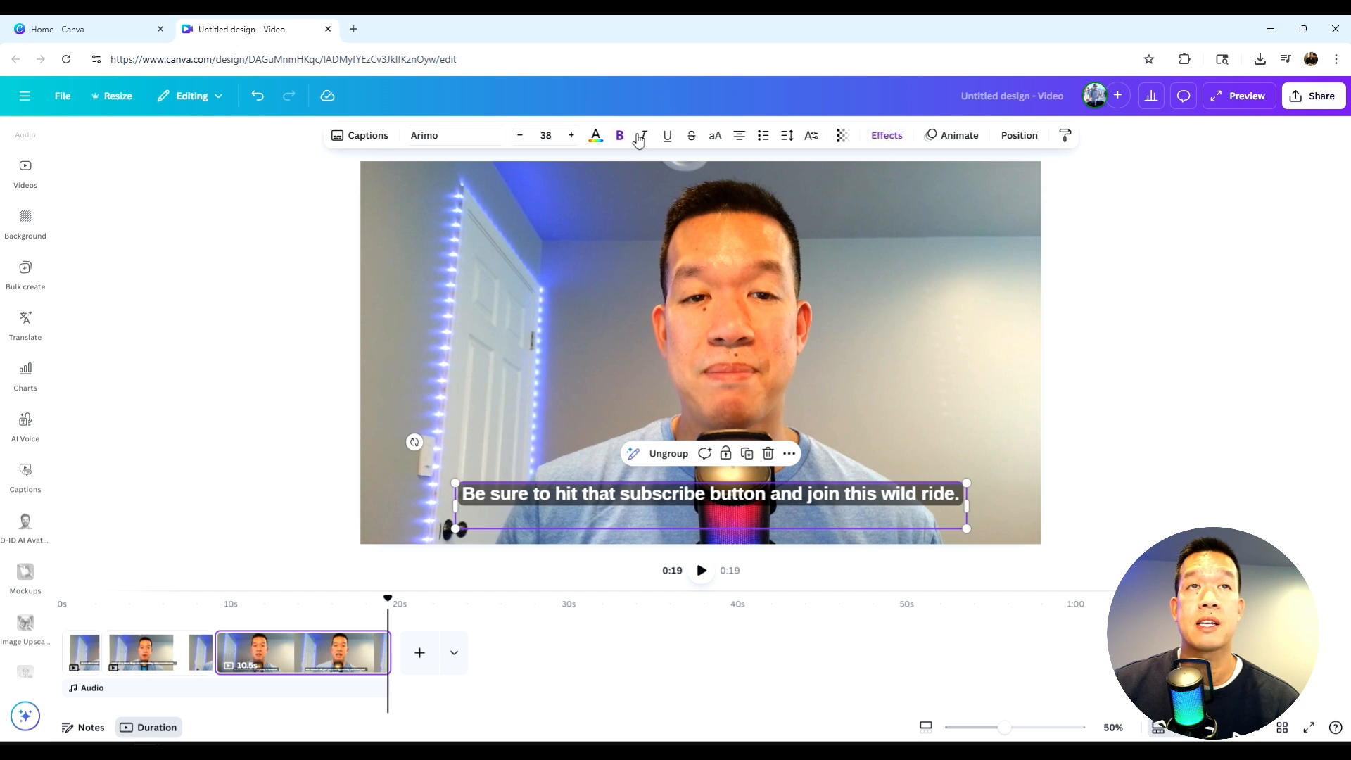
# - Apply the Neon effect to the last clip's caption and color its text red
pyautogui.click(887, 135)
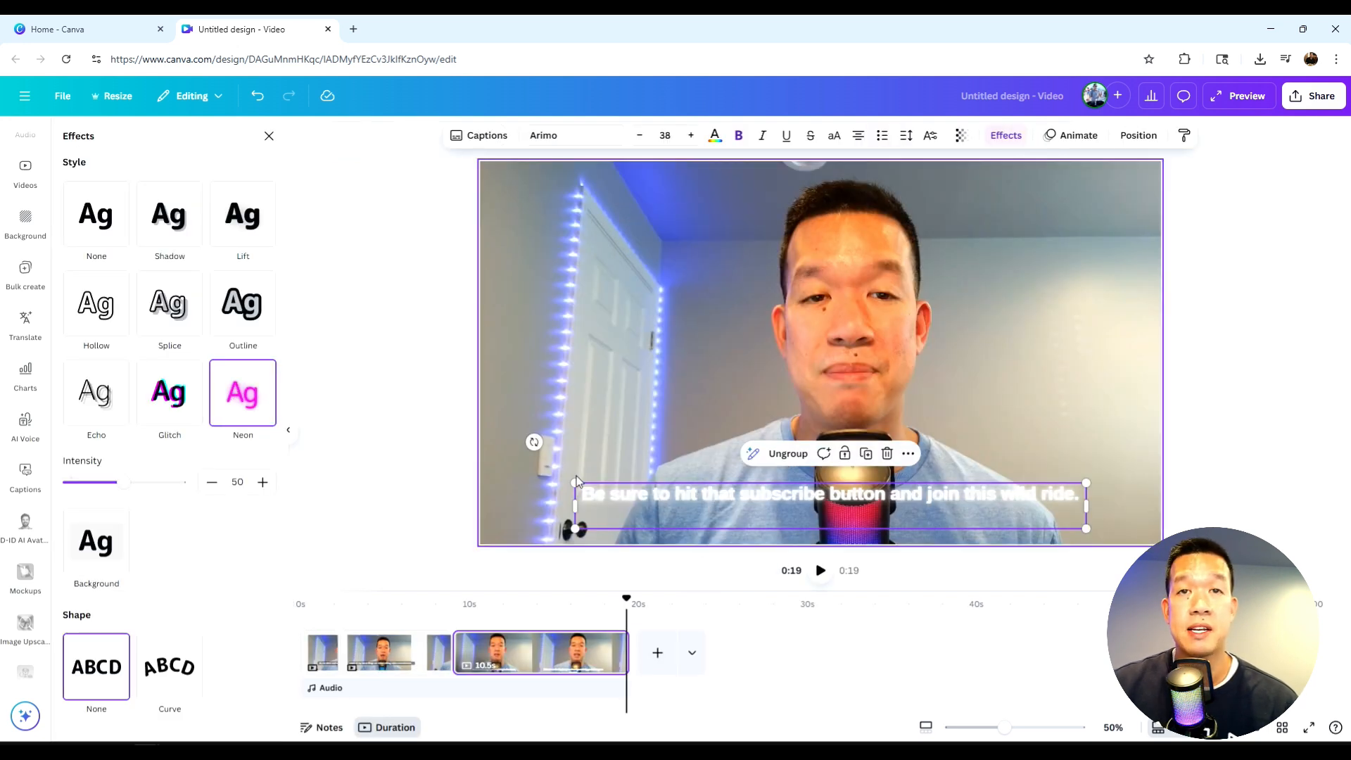
pyautogui.click(713, 136)
pyautogui.click(264, 446)
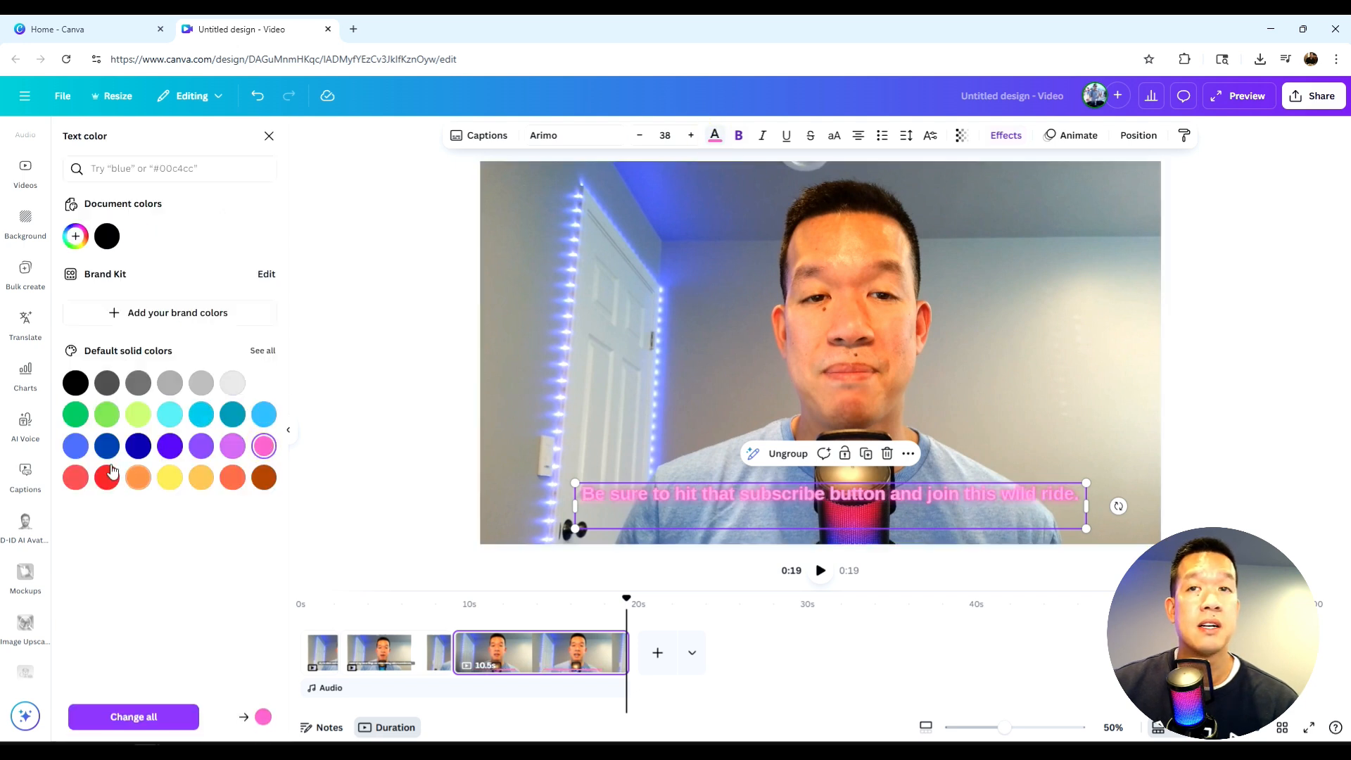
pyautogui.click(107, 477)
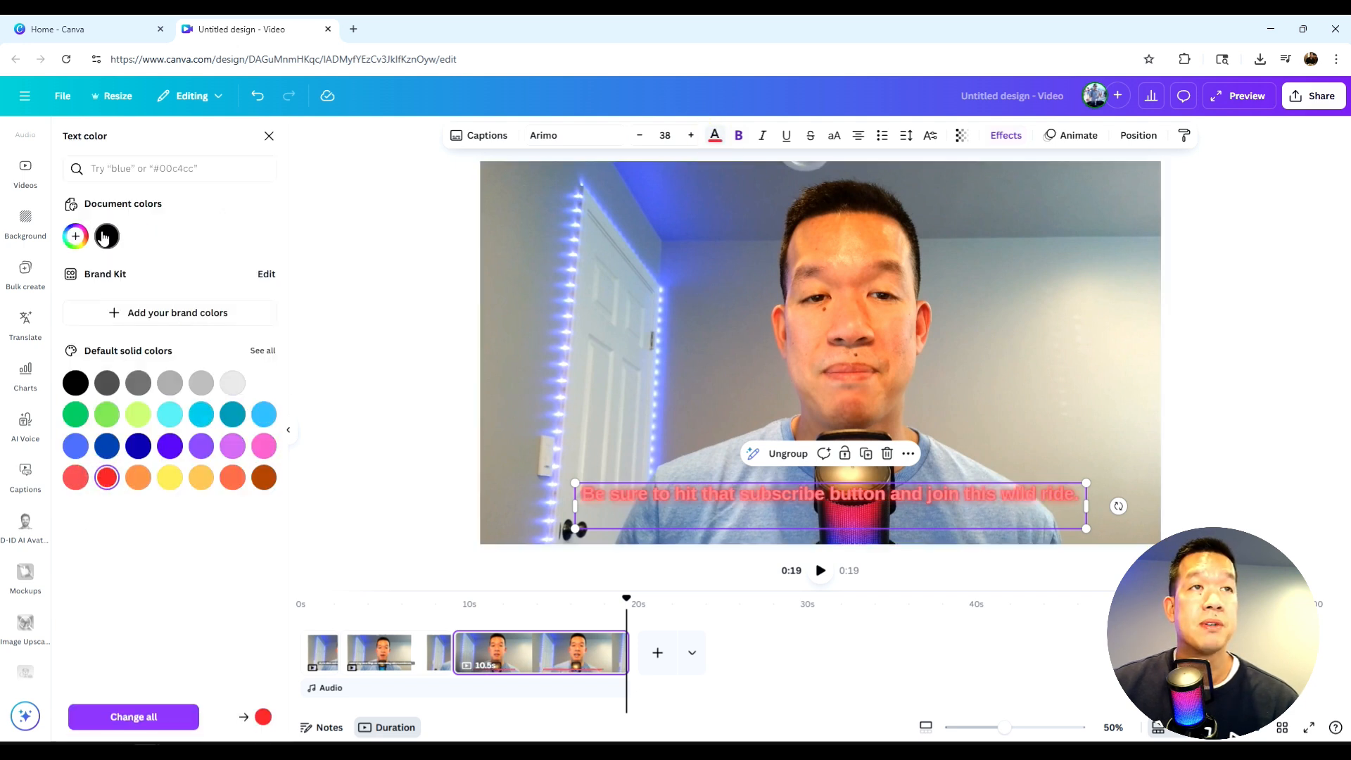
pyautogui.click(76, 235)
pyautogui.moveTo(227, 272)
pyautogui.mouseDown()
pyautogui.moveTo(265, 305)
pyautogui.moveTo(218, 283)
pyautogui.mouseUp()
pyautogui.click(342, 262)
pyautogui.click(392, 209)
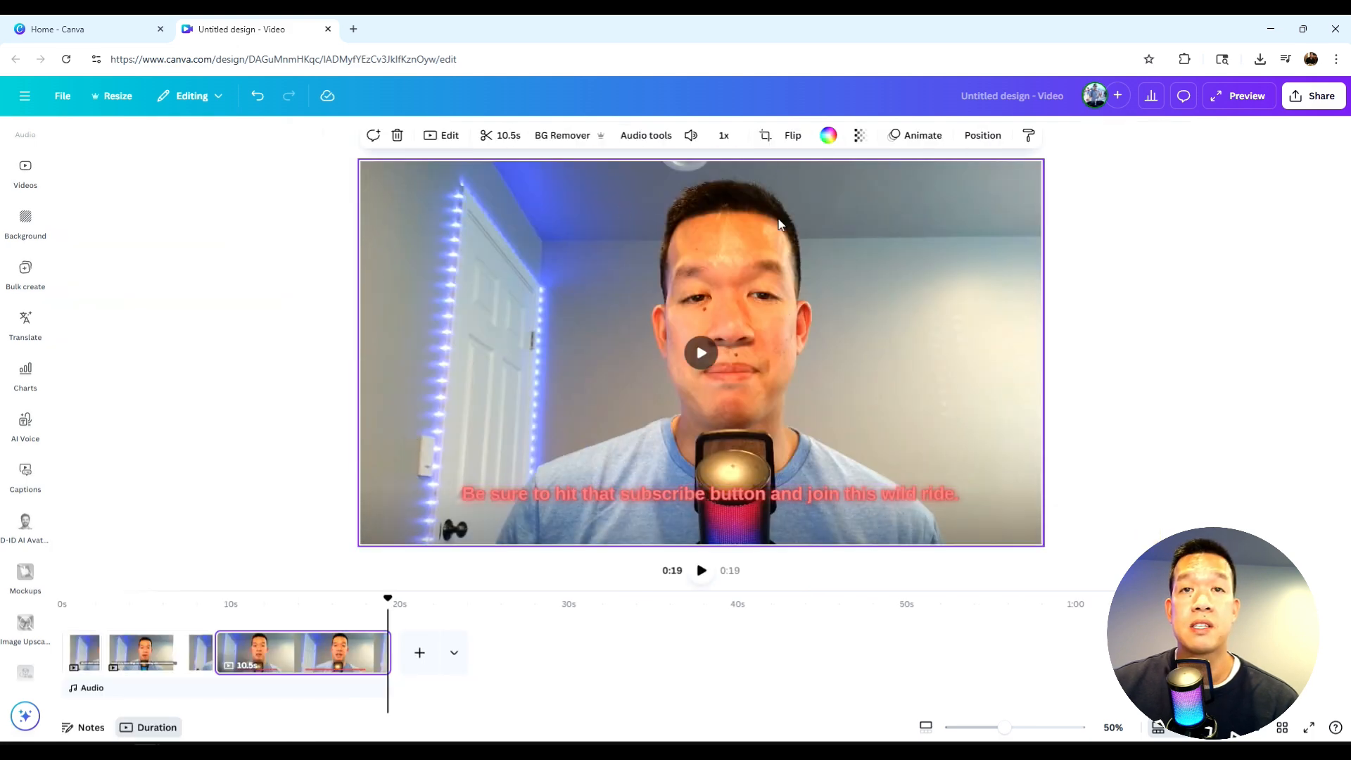
# - Apply the Background text effect to the last clip's caption
pyautogui.click(670, 492)
pyautogui.click(888, 138)
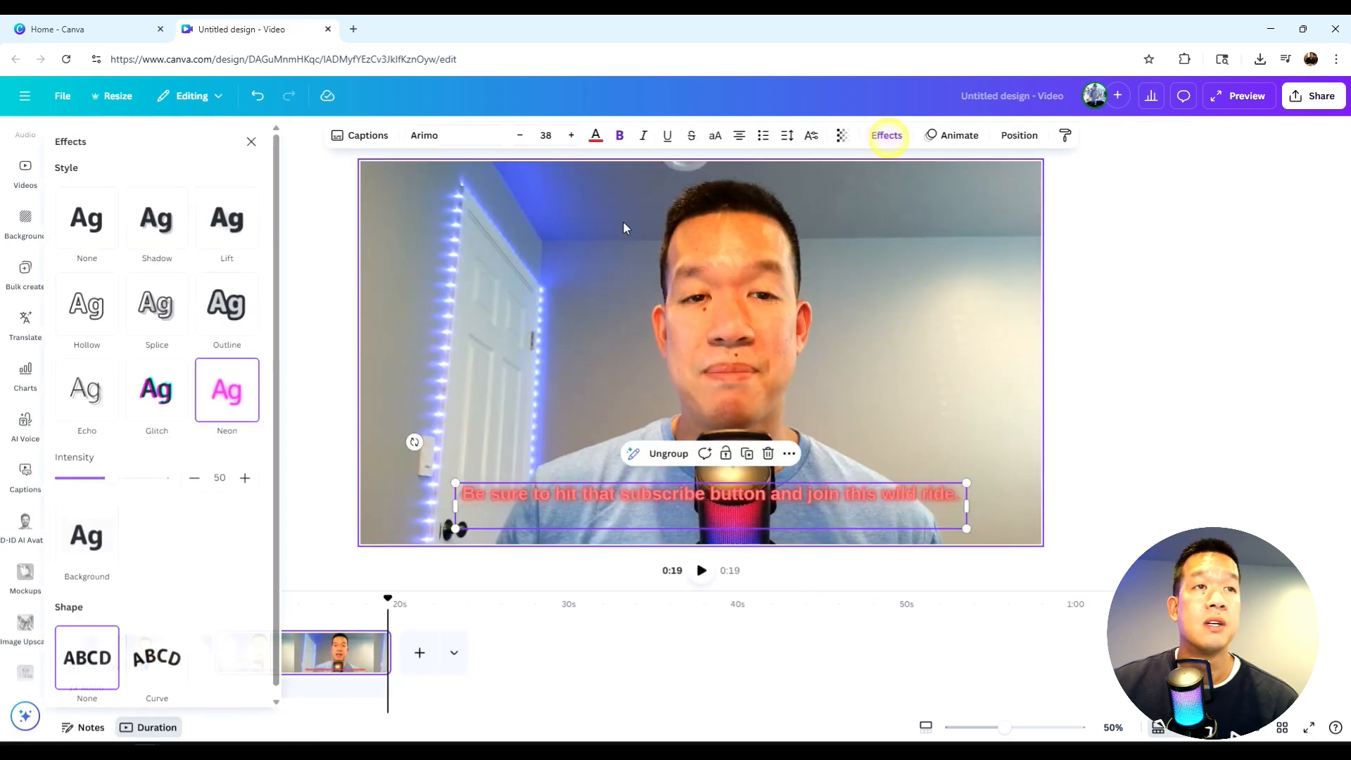
pyautogui.click(99, 540)
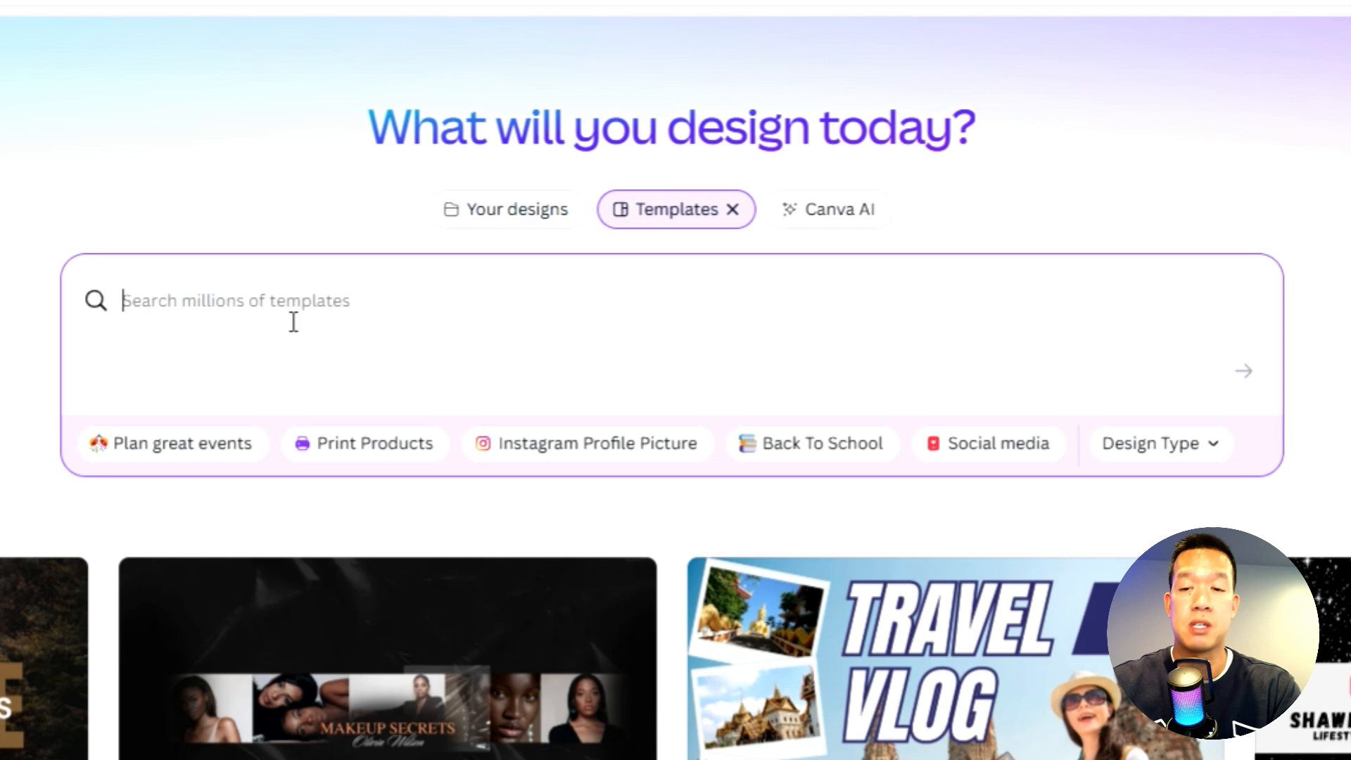
# - Search the templates for "profile photo" and open the Simple Profile Photo Instagram Post template for customizing
pyautogui.write('profile photo')
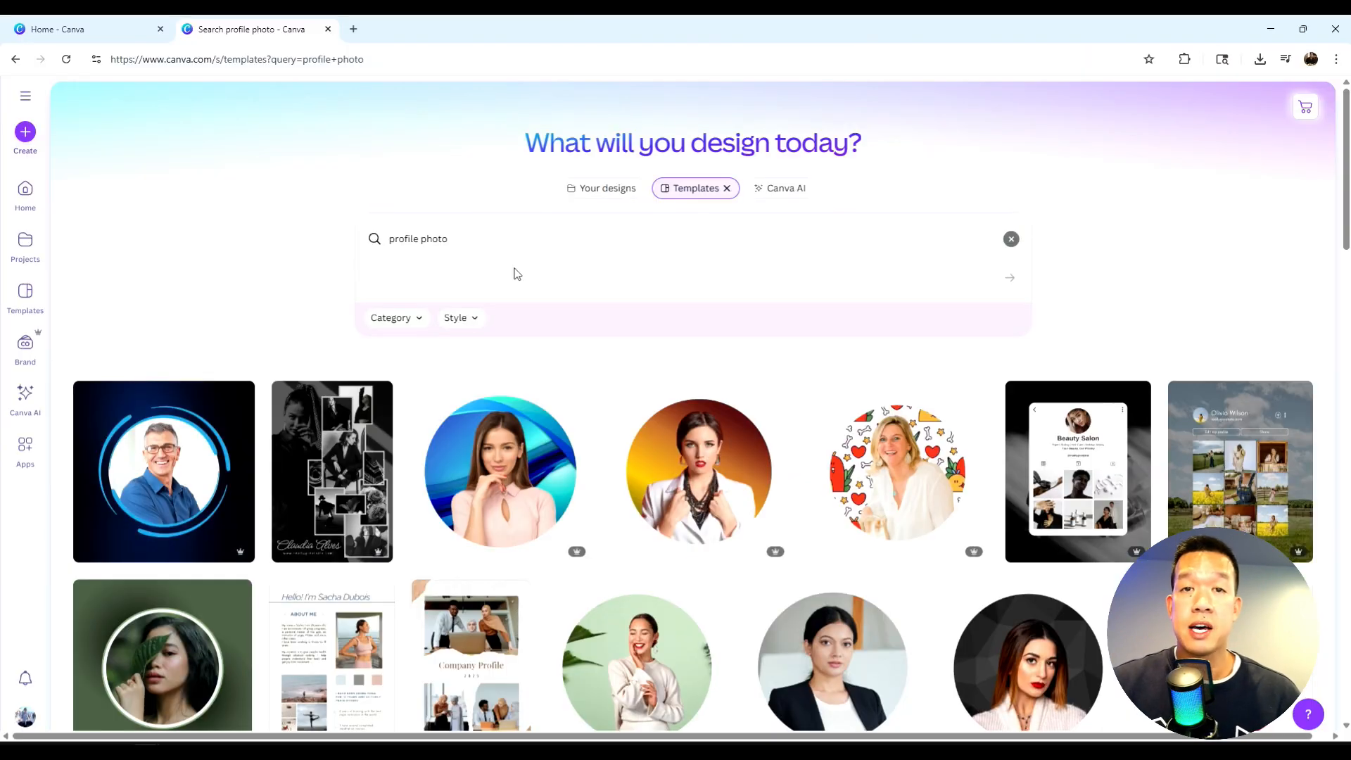
pyautogui.scroll(-1, 608, 305)
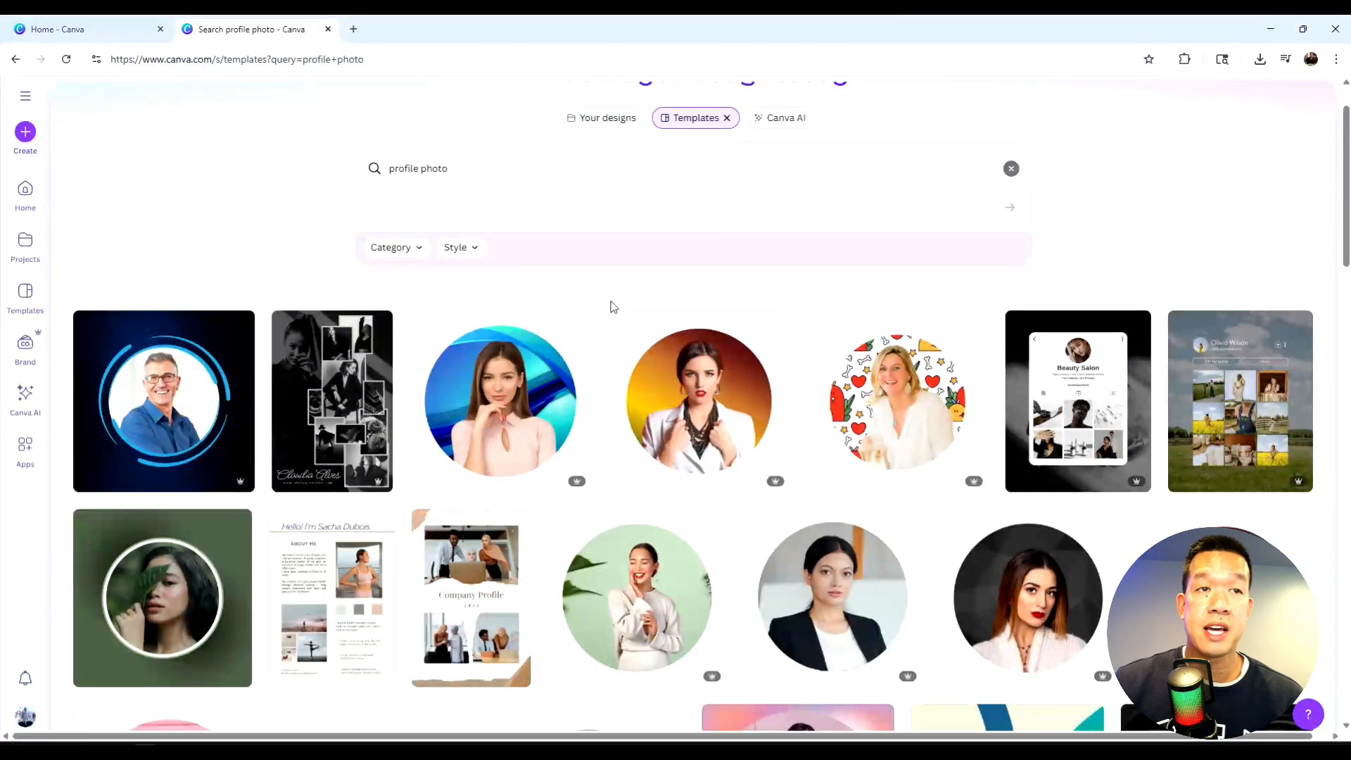
pyautogui.scroll(-2, 610, 304)
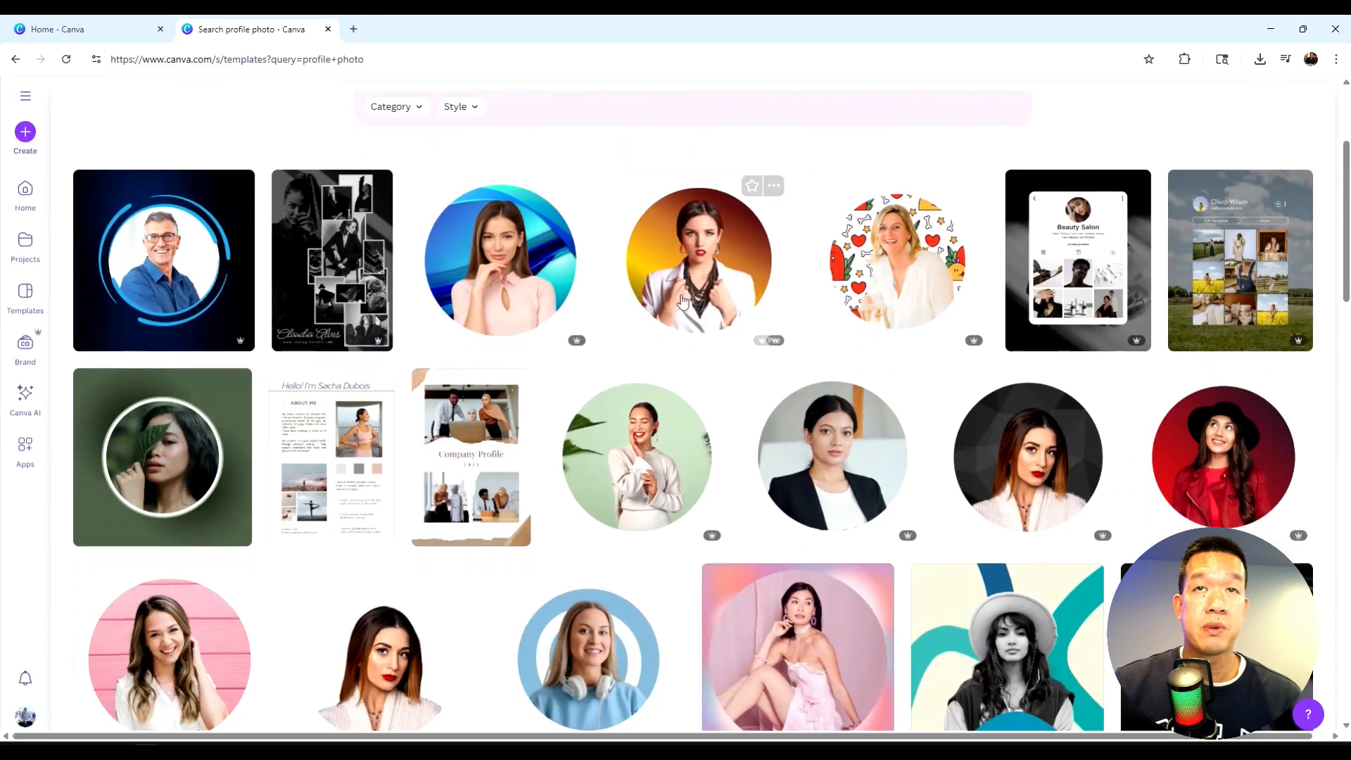
pyautogui.click(730, 294)
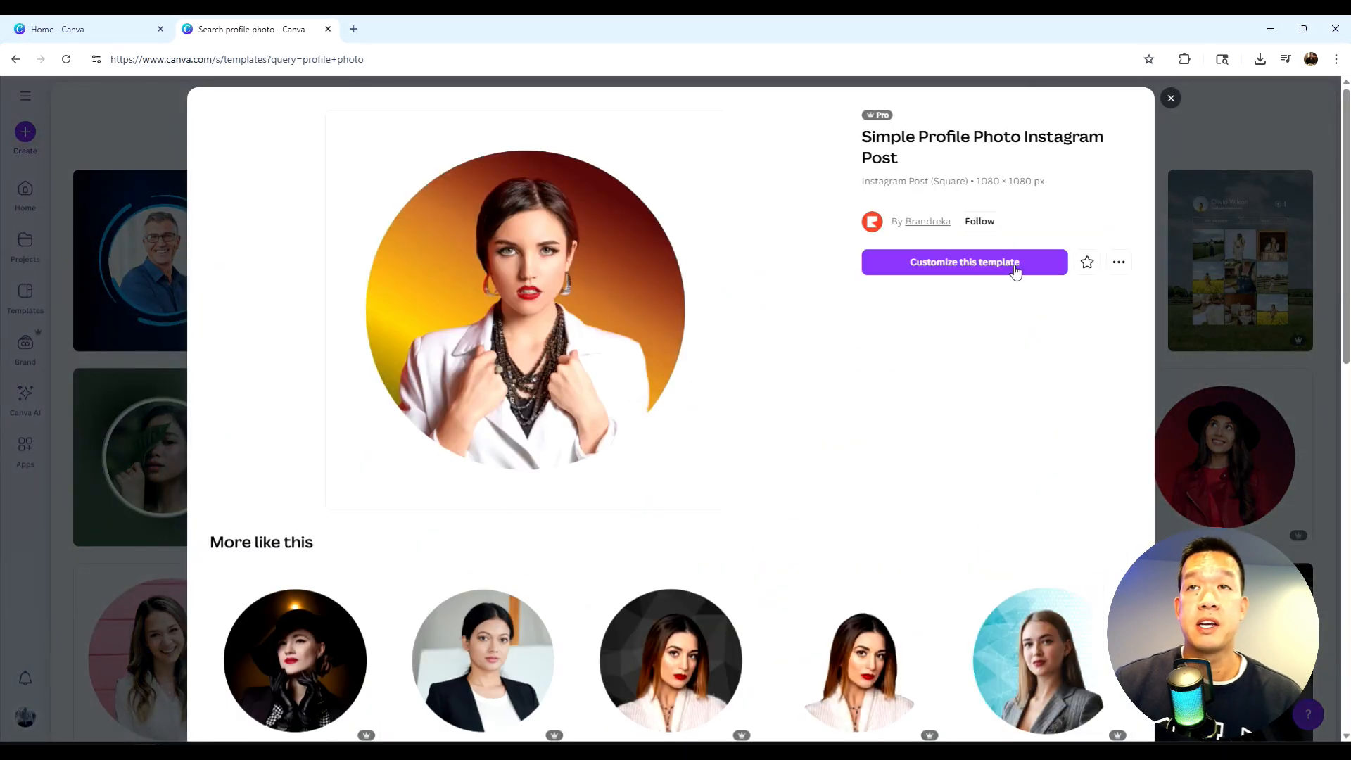
pyautogui.click(1015, 268)
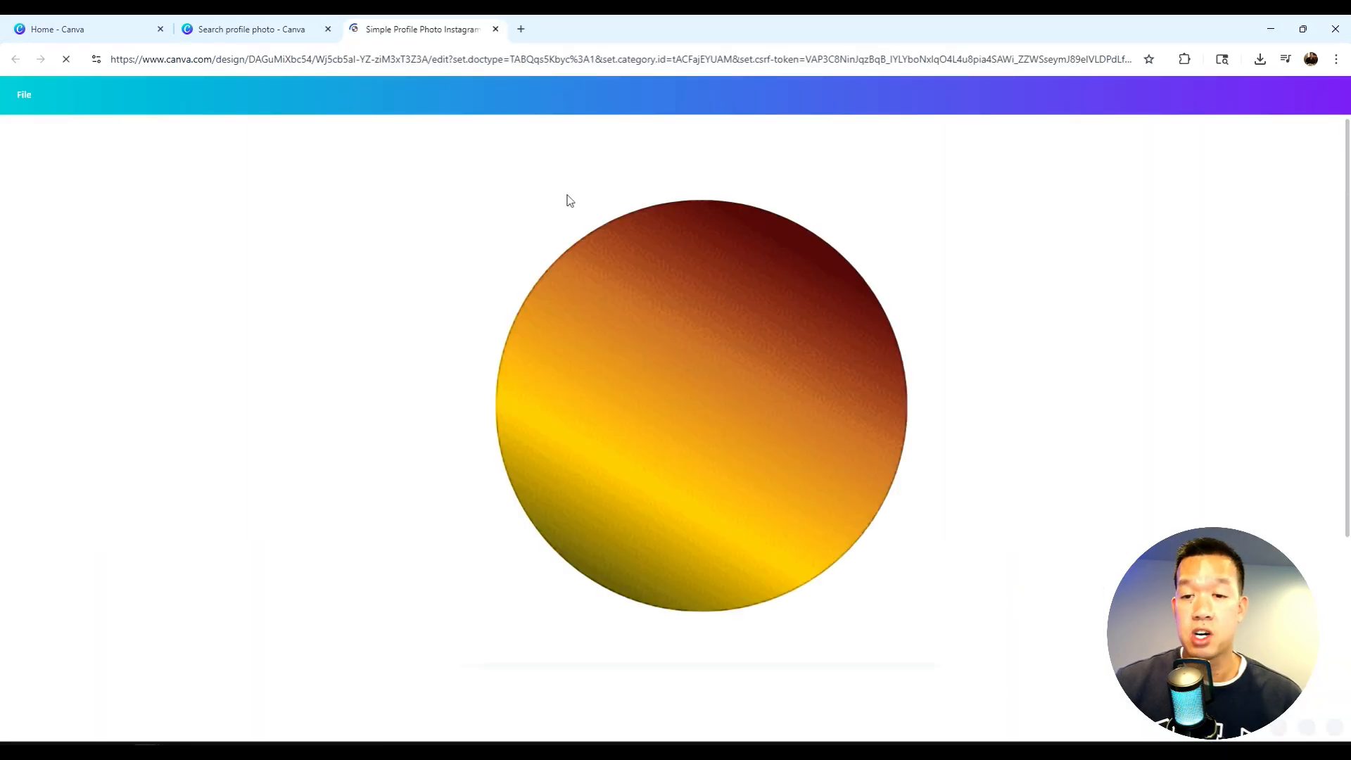
pyautogui.click(513, 427)
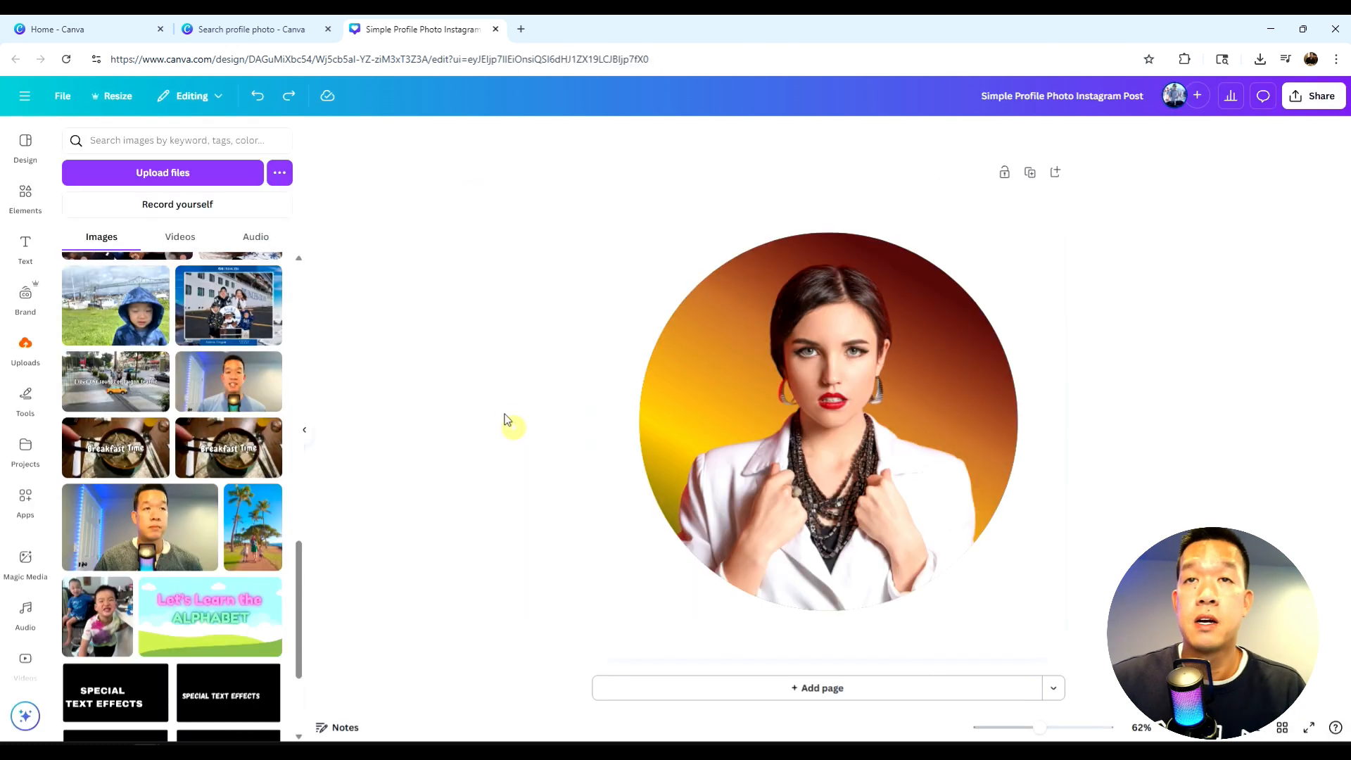
# - Remove the woman's portrait from the template's circular frame, leaving the empty frame over the gradient circle
pyautogui.moveTo(798, 423); pyautogui.dragTo(829, 442)
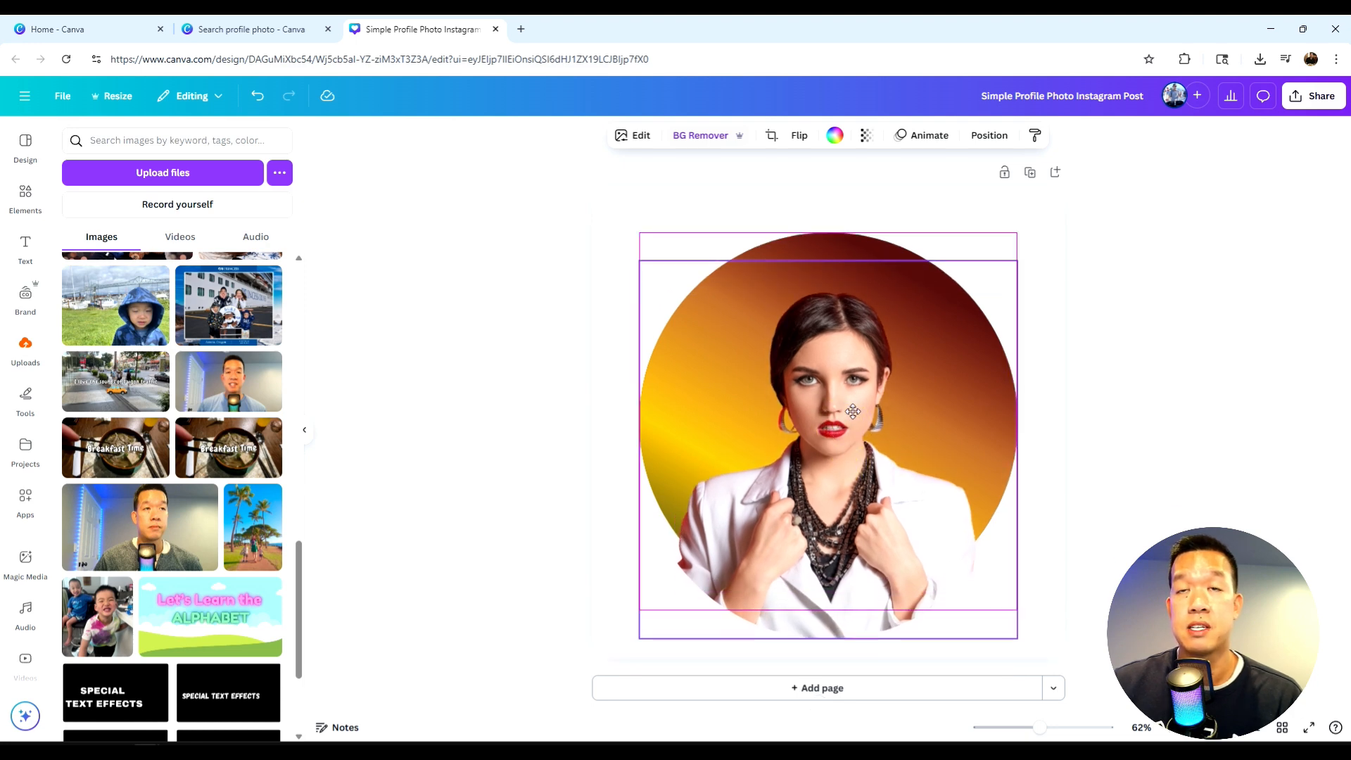
pyautogui.doubleClick(829, 442)
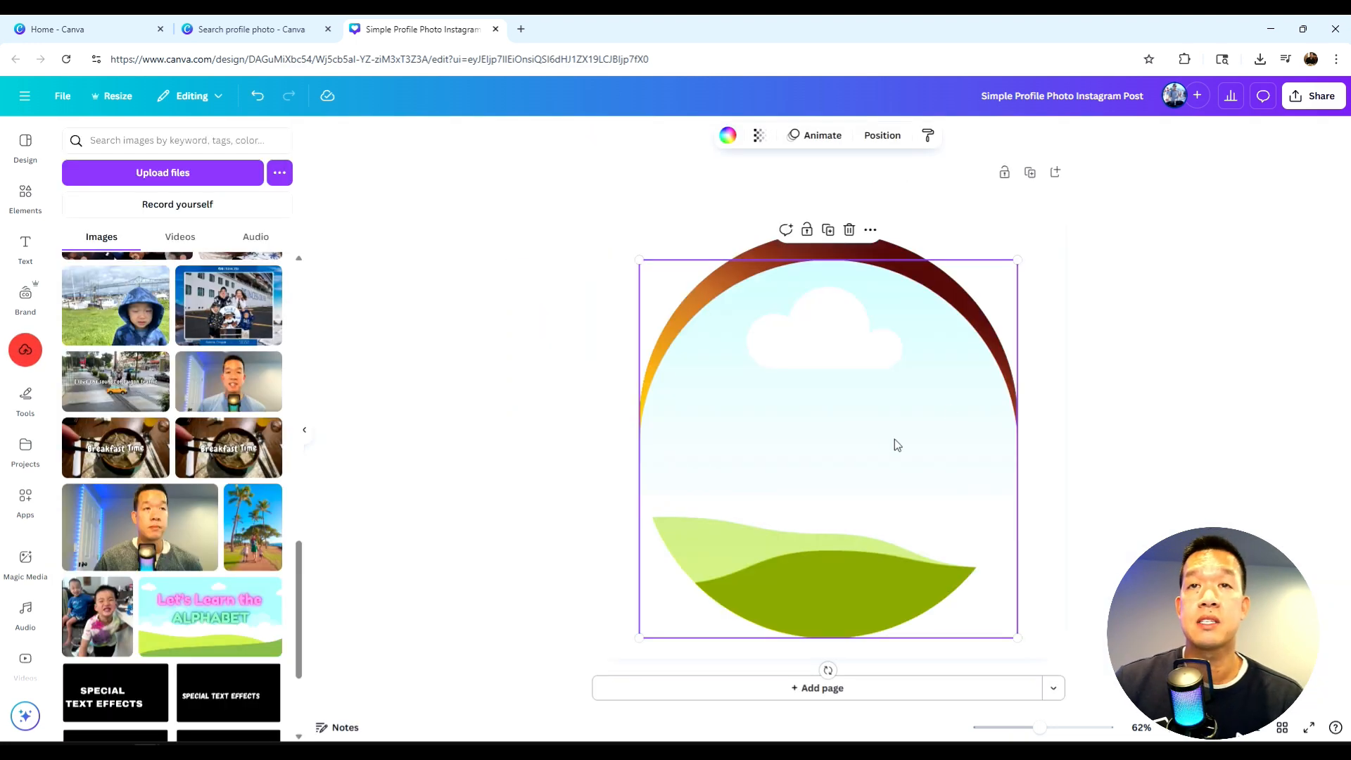
pyautogui.moveTo(894, 443)
pyautogui.mouseDown()
pyautogui.moveTo(917, 463)
pyautogui.moveTo(900, 438)
pyautogui.mouseUp()
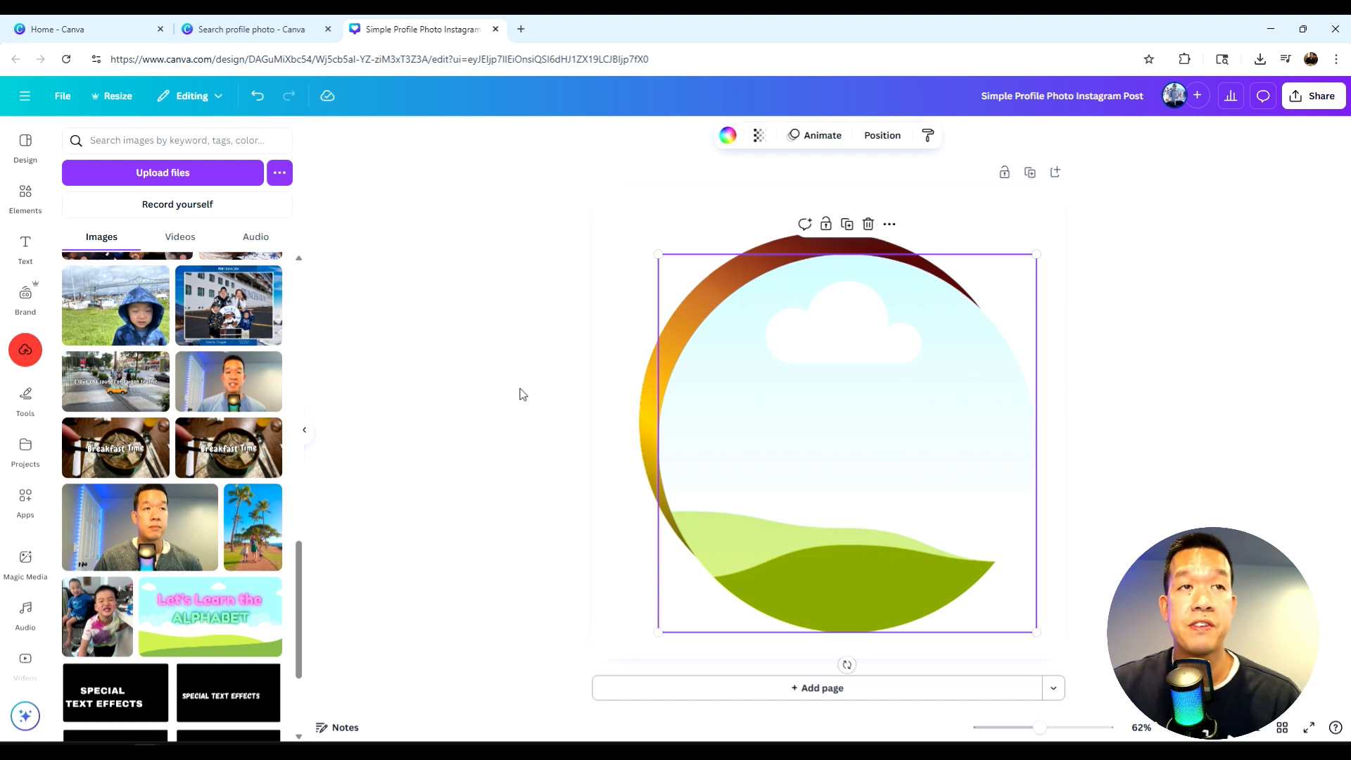
# - Place the uploaded photo of the man in the light blue shirt into the circular frame and accept its crop
pyautogui.click(224, 380)
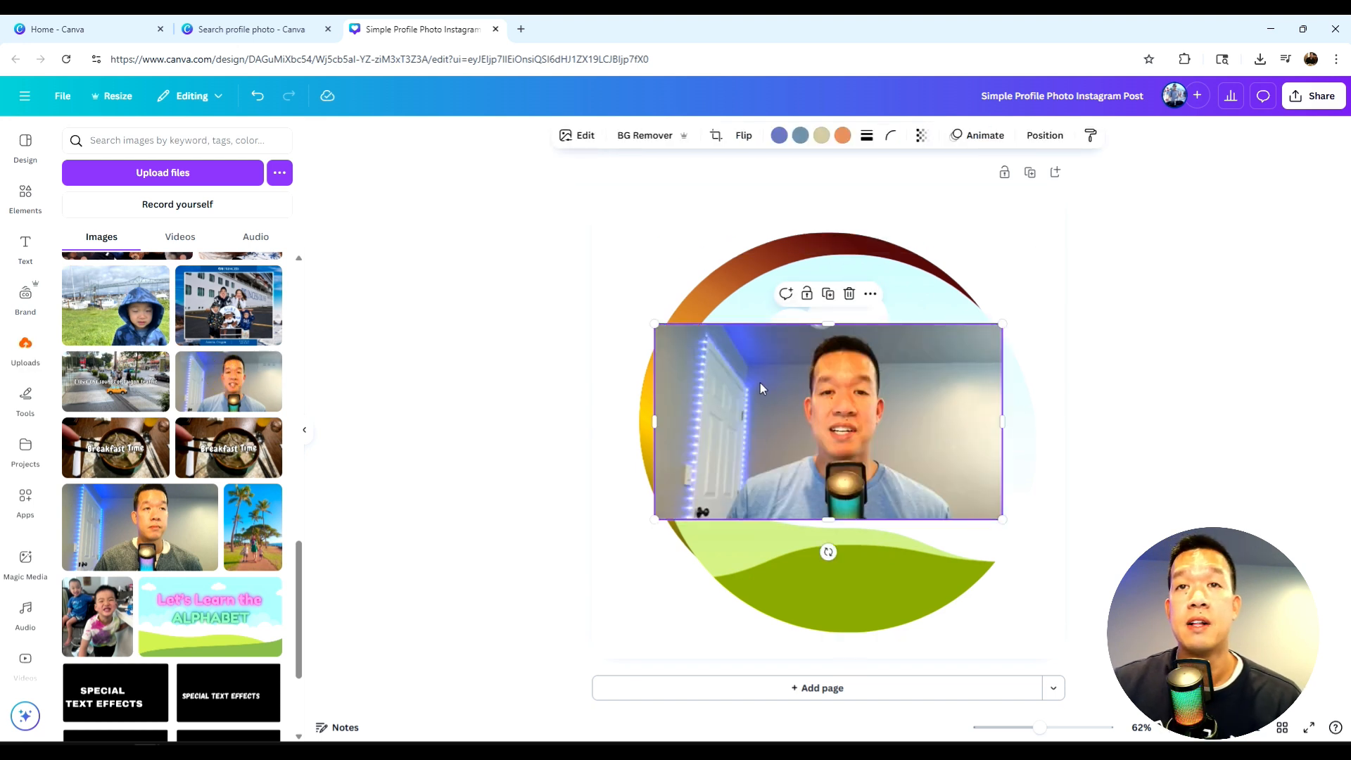
pyautogui.moveTo(842, 421); pyautogui.dragTo(841, 457)
pyautogui.doubleClick(897, 452)
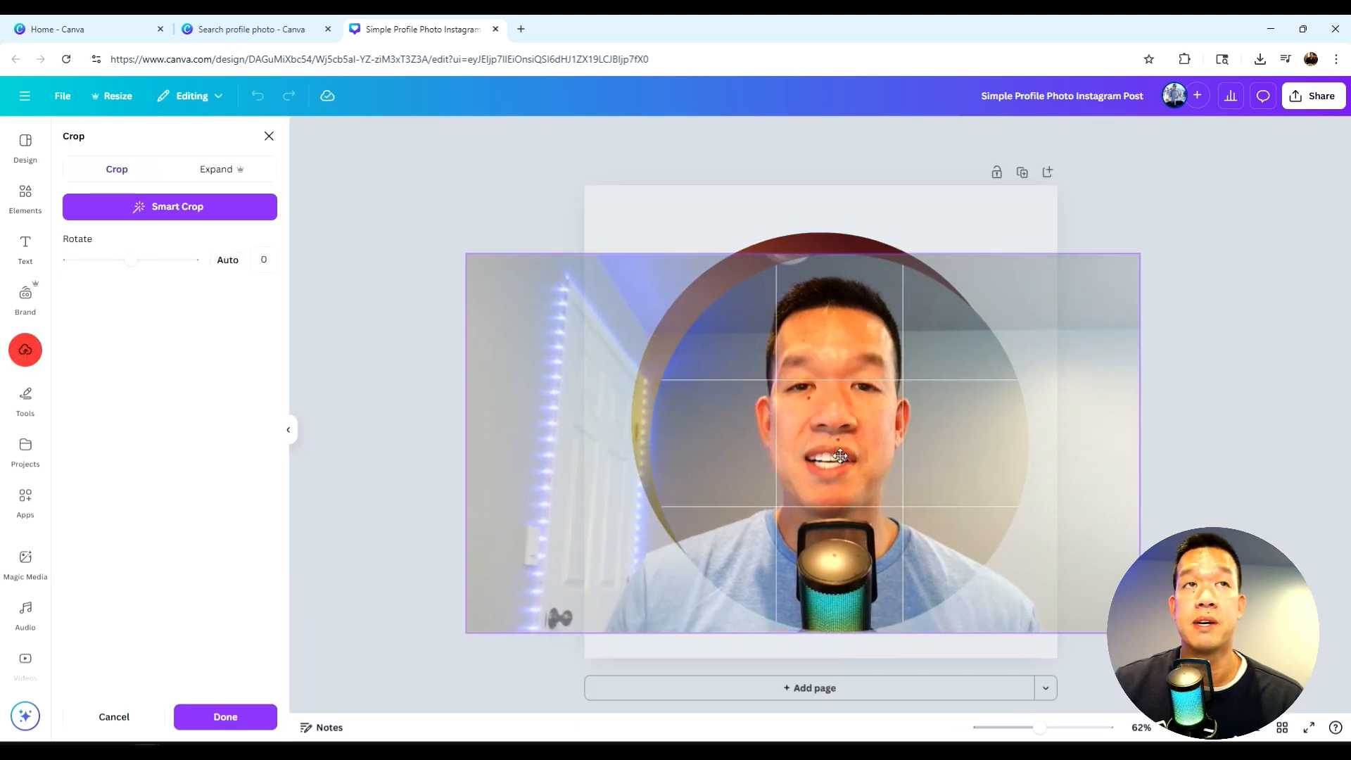
pyautogui.click(243, 717)
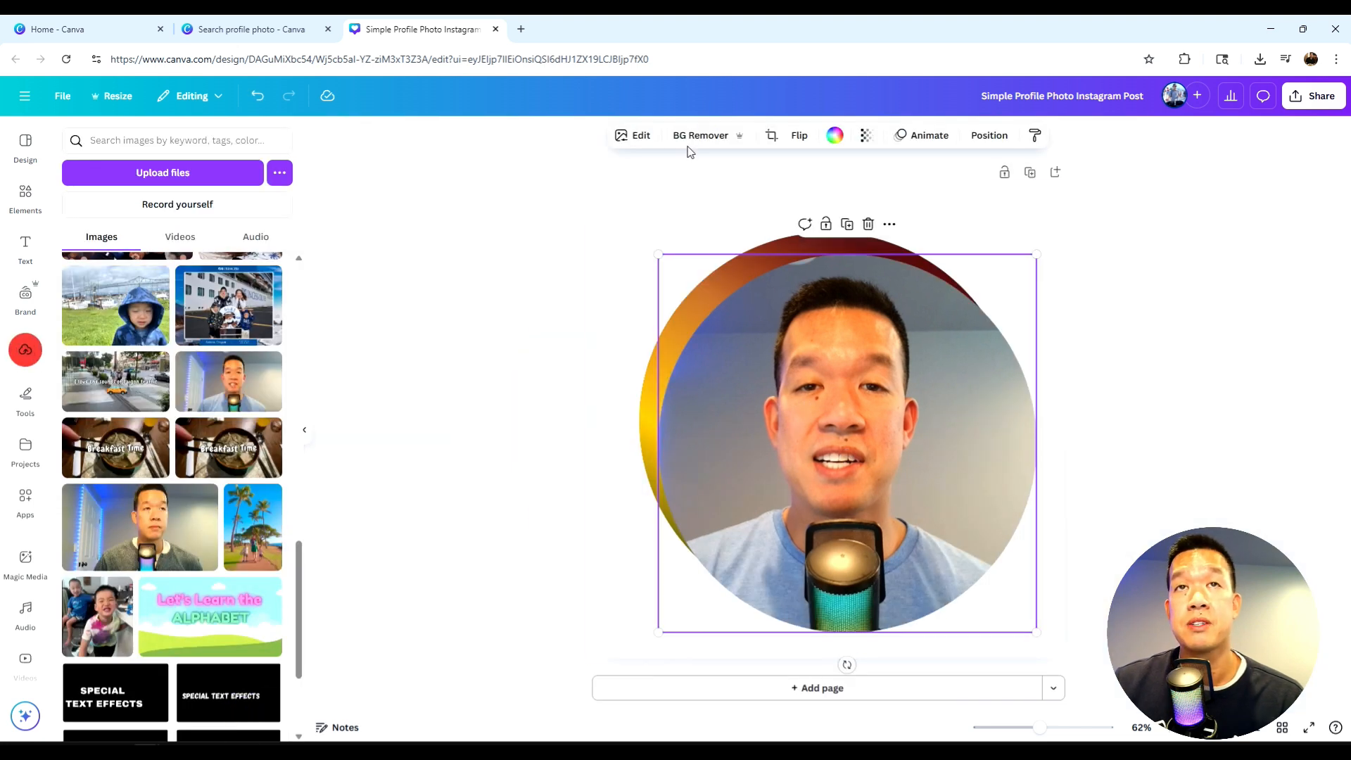
# - Remove the background of the framed photo and align the frame with the gradient circle
pyautogui.click(708, 139)
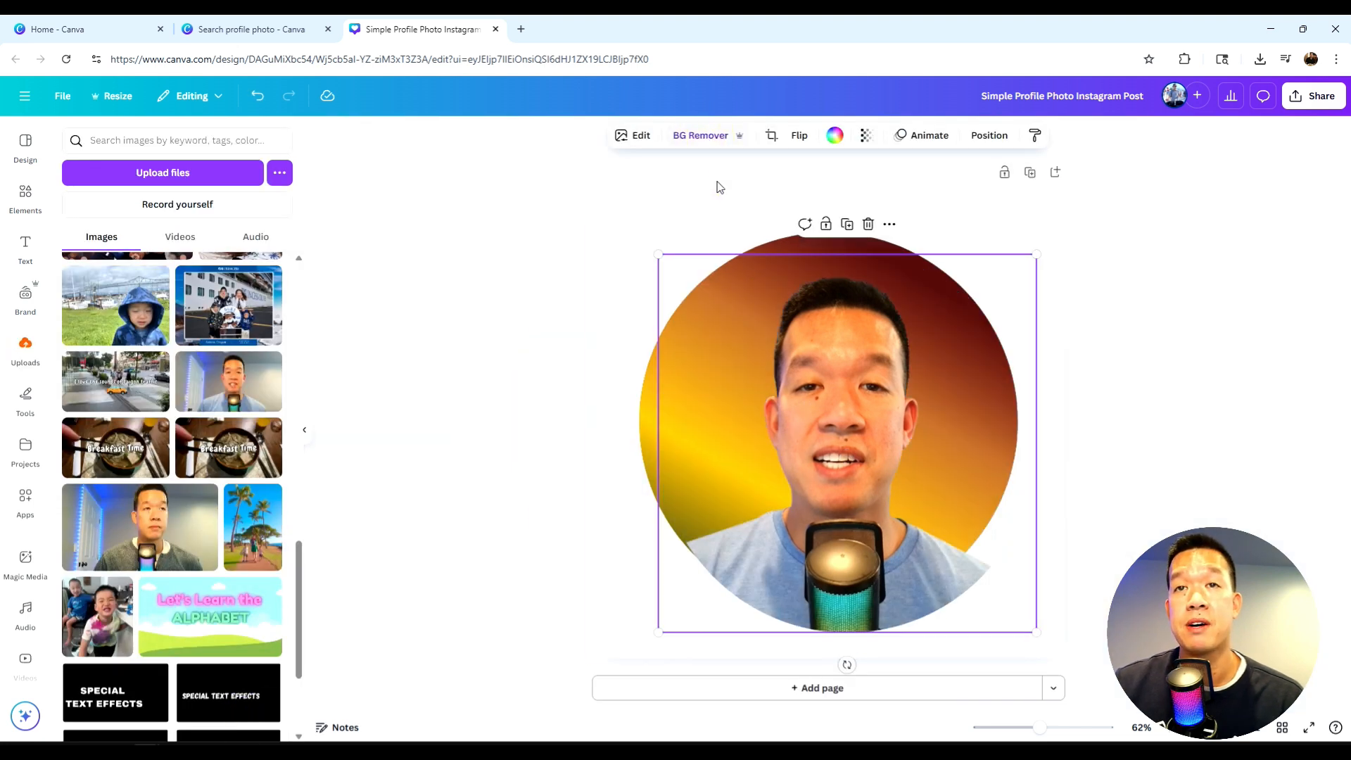
pyautogui.click(662, 197)
pyautogui.moveTo(792, 465); pyautogui.dragTo(783, 452)
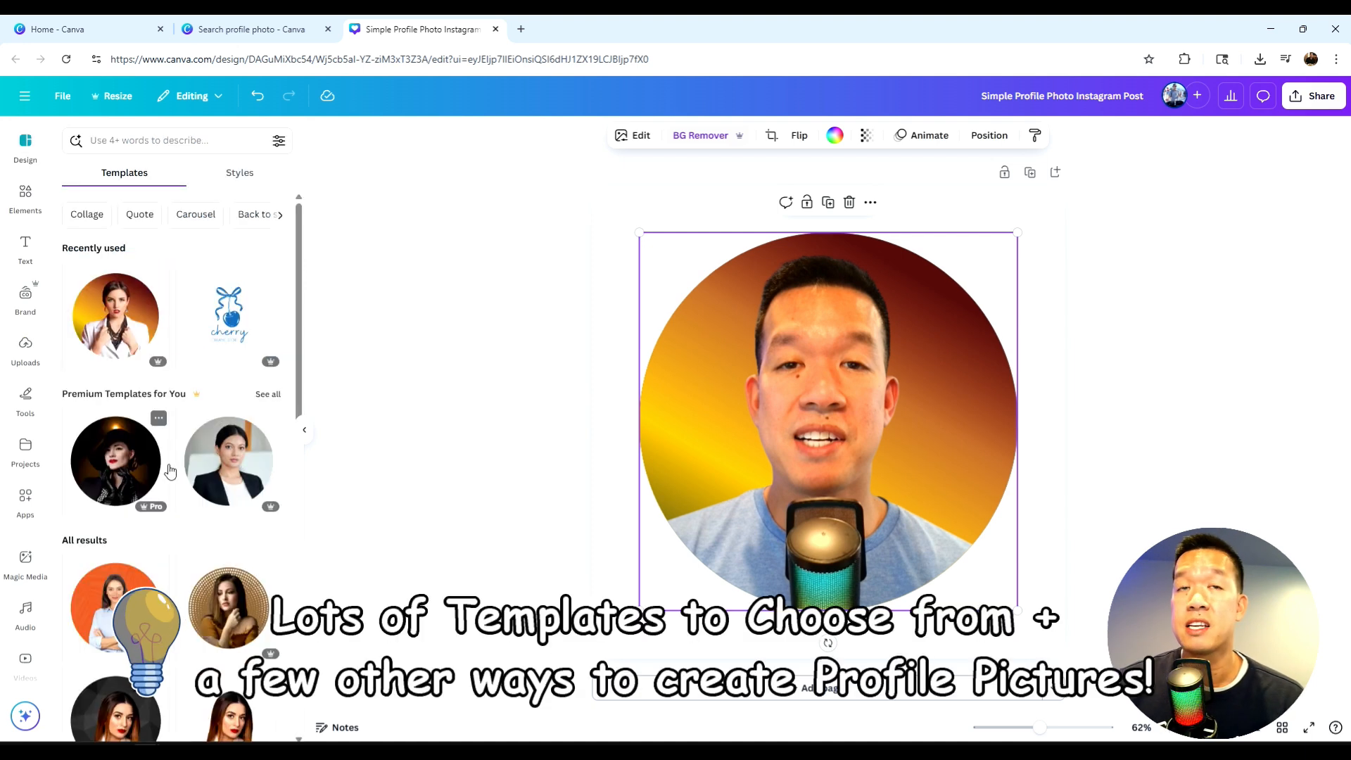
# - Browse the other profile photo templates available for the design
pyautogui.scroll(-4, 171, 471)
pyautogui.scroll(-7, 170, 471)
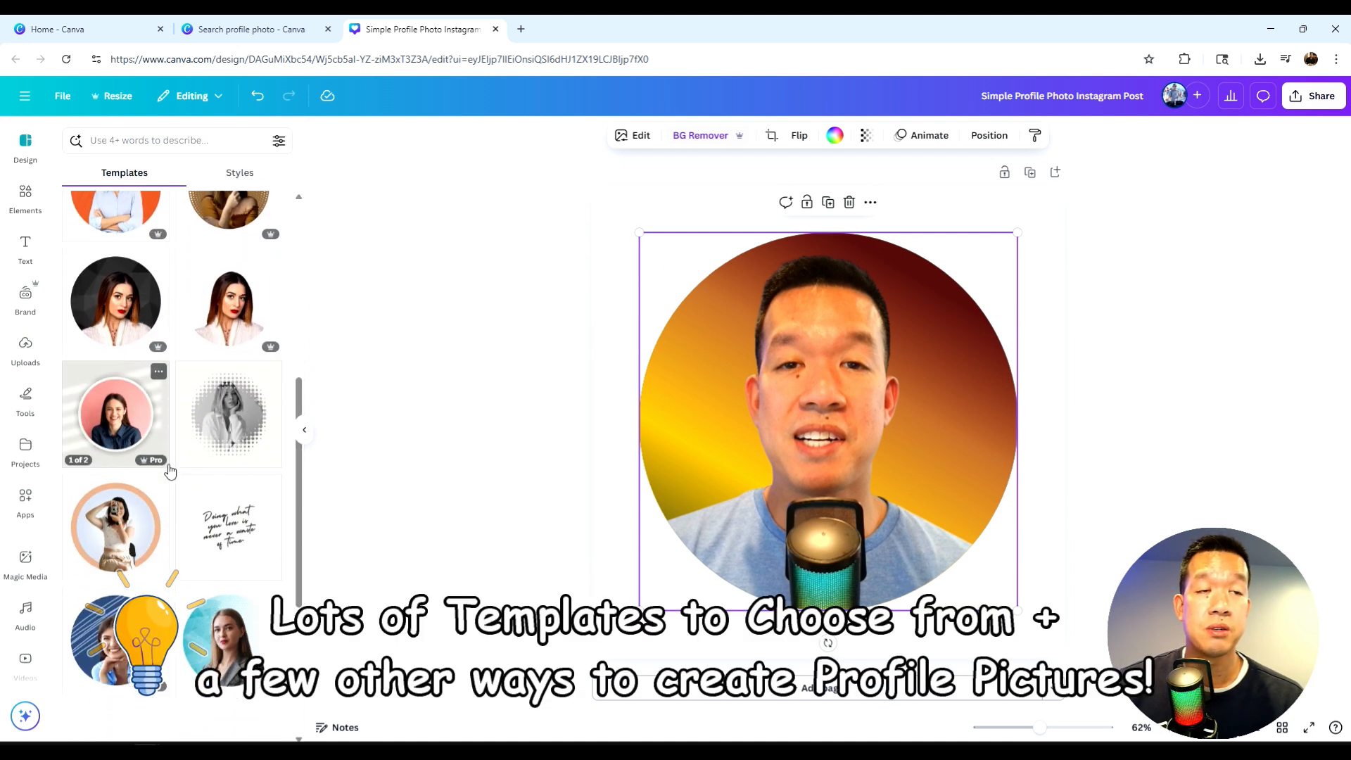
pyautogui.scroll(-1, 170, 471)
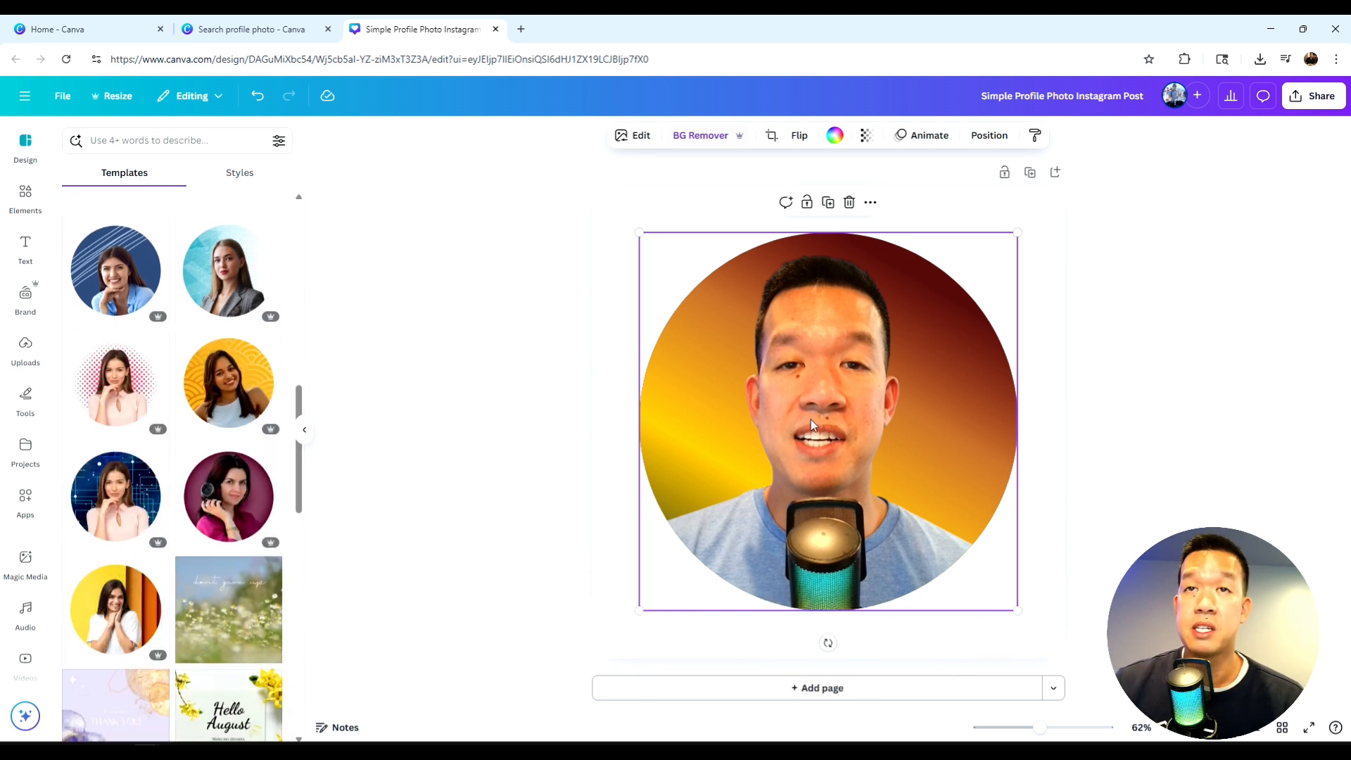
pyautogui.moveTo(789, 365); pyautogui.dragTo(956, 371)
pyautogui.click(730, 363)
pyautogui.moveTo(770, 354); pyautogui.dragTo(701, 340)
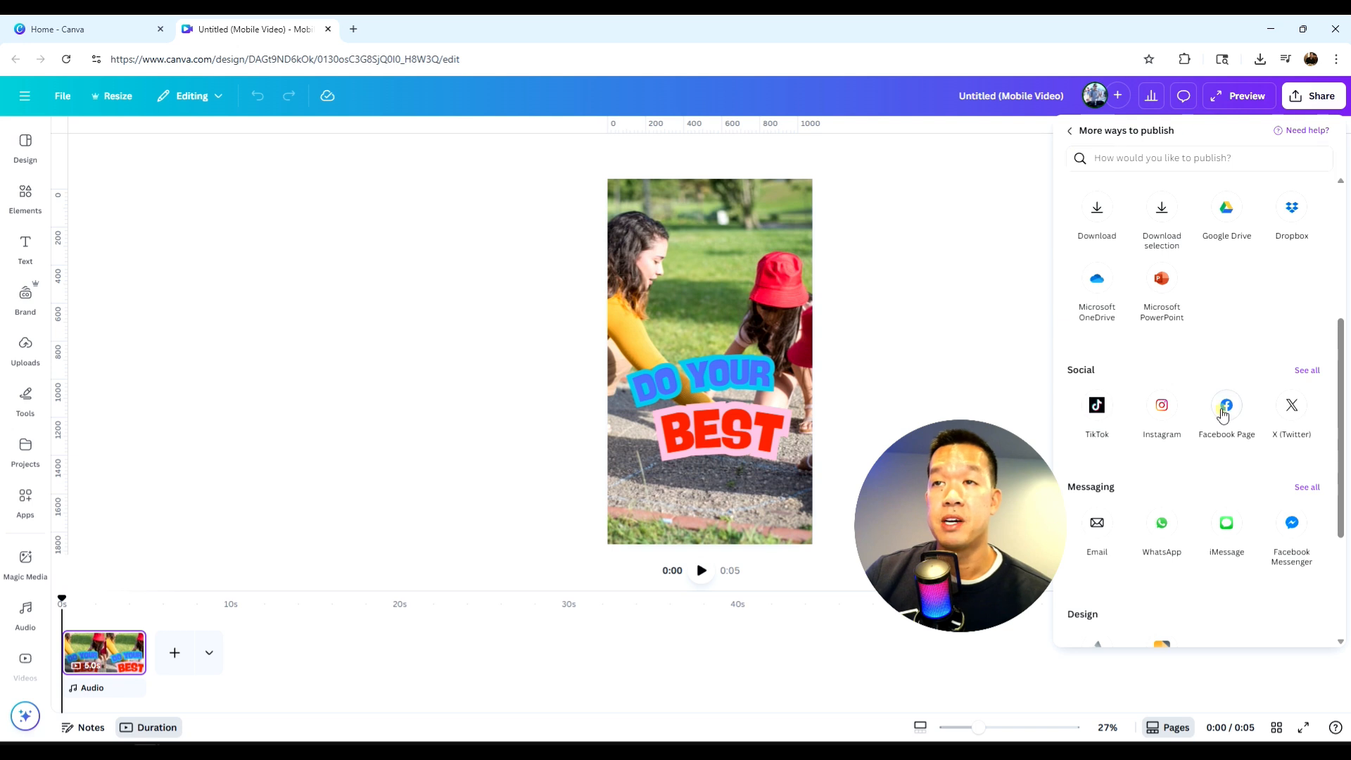
# - Choose Facebook Page as the mobile video's publishing destination, select the Elephant Nuggetz Kids page, and open the post text for writing
pyautogui.click(1225, 404)
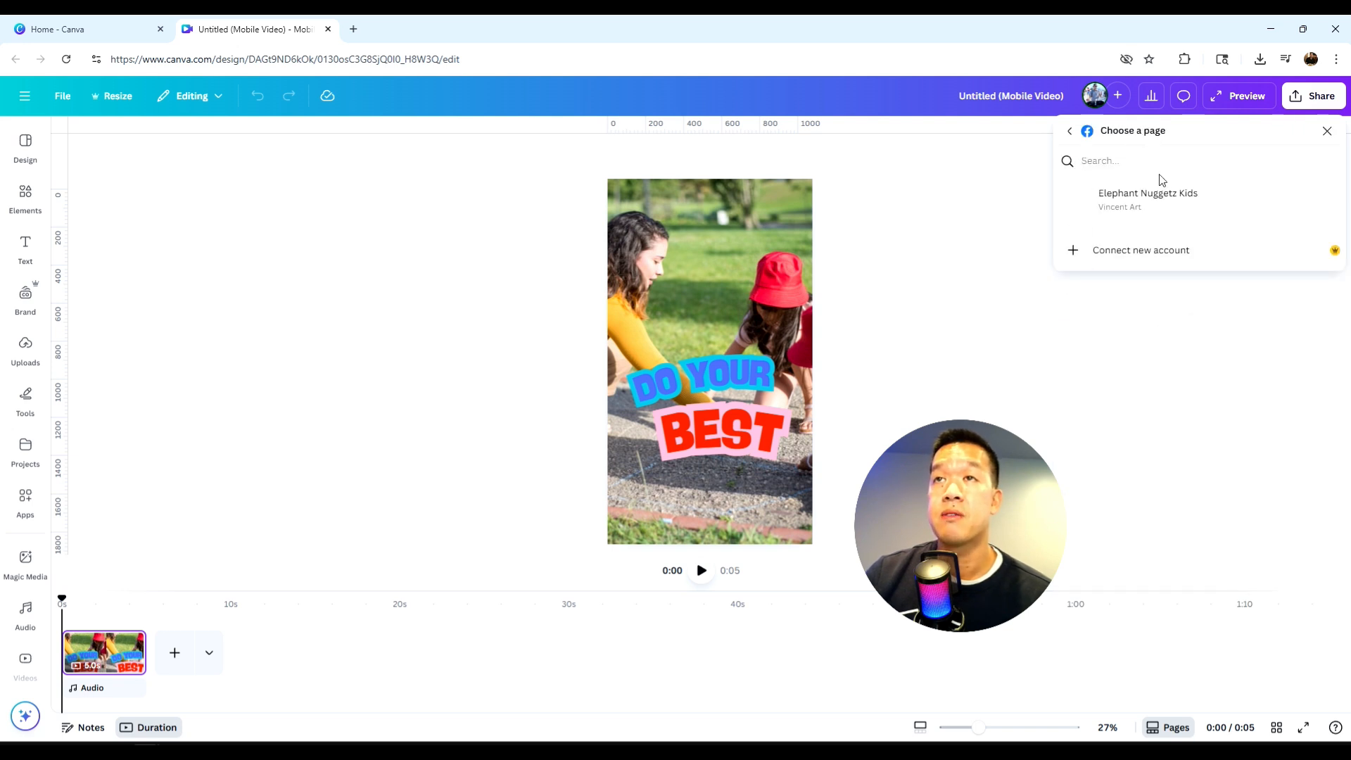
pyautogui.click(1131, 205)
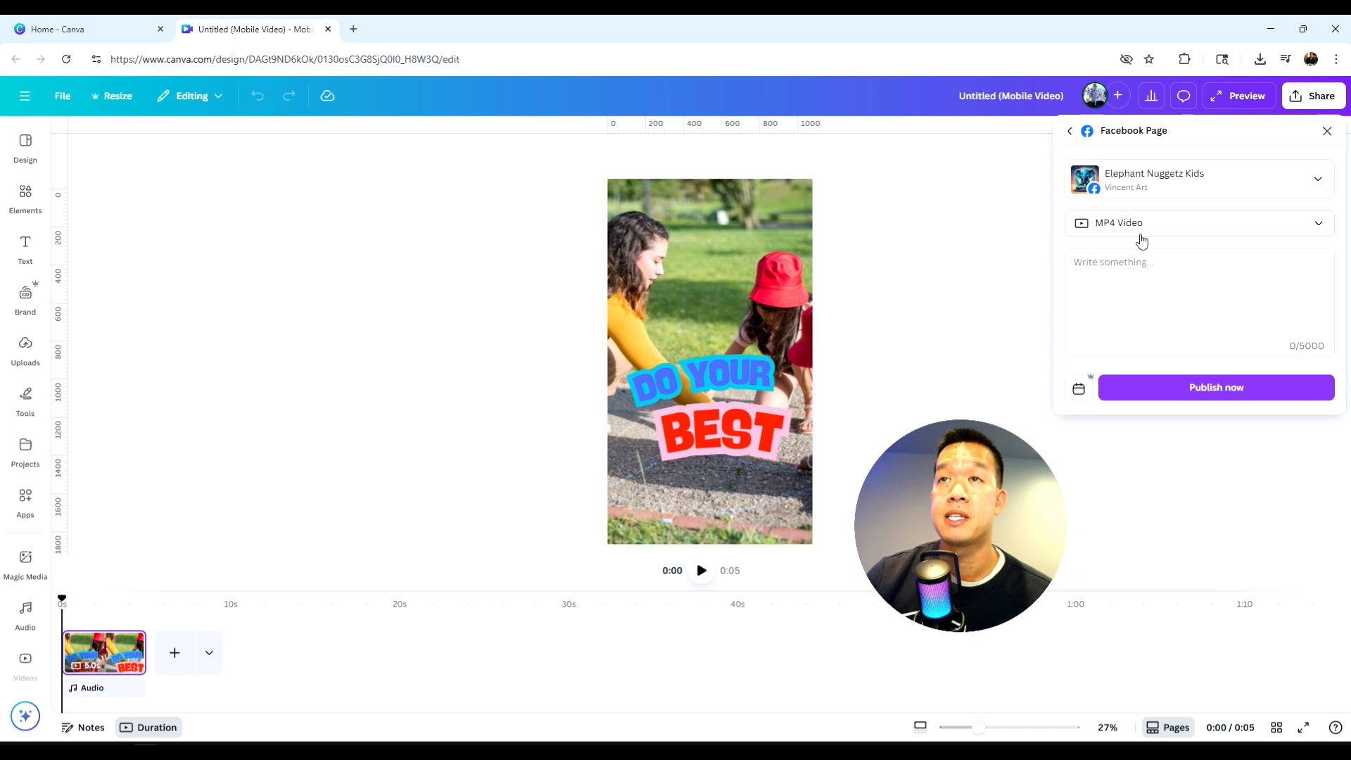
pyautogui.click(1142, 280)
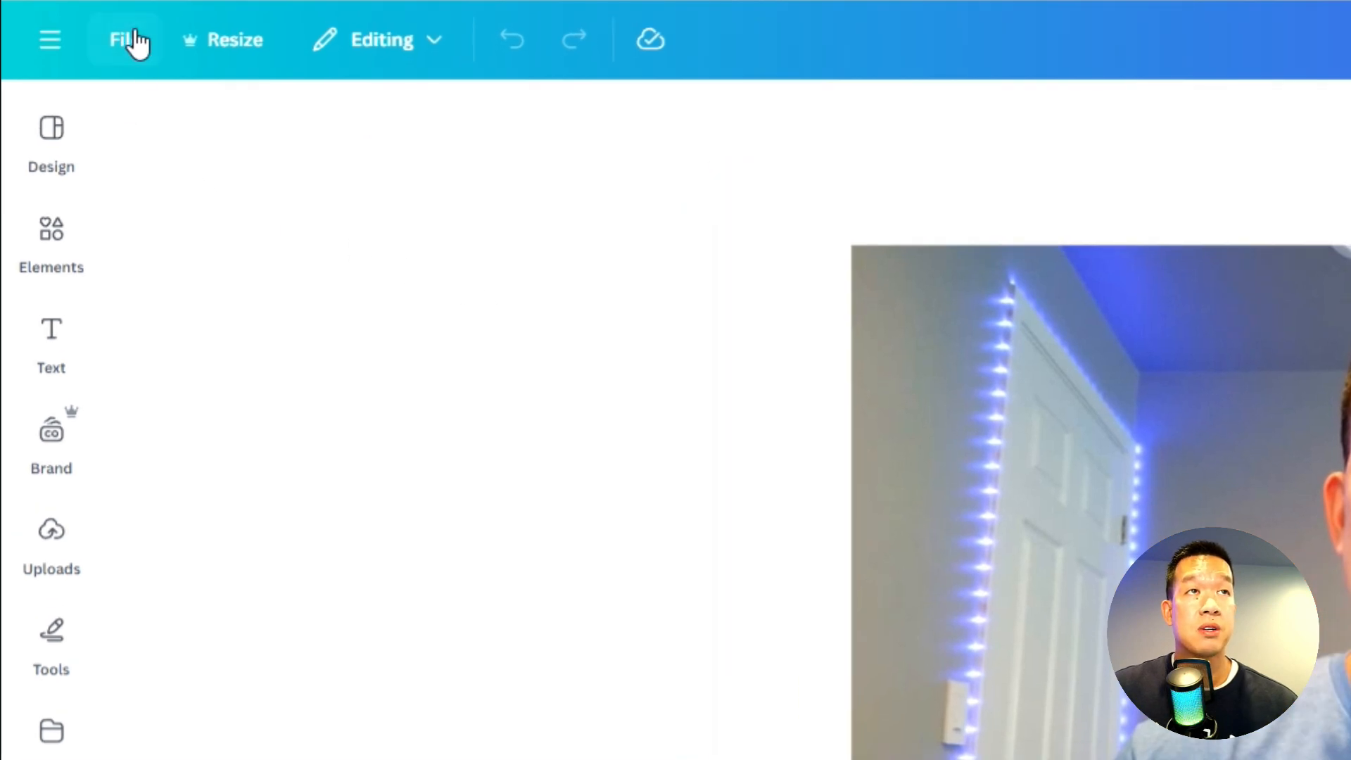
# - Run the design accessibility check on the multi-design and open its alternative text issues
pyautogui.click(136, 40)
pyautogui.moveTo(334, 437)
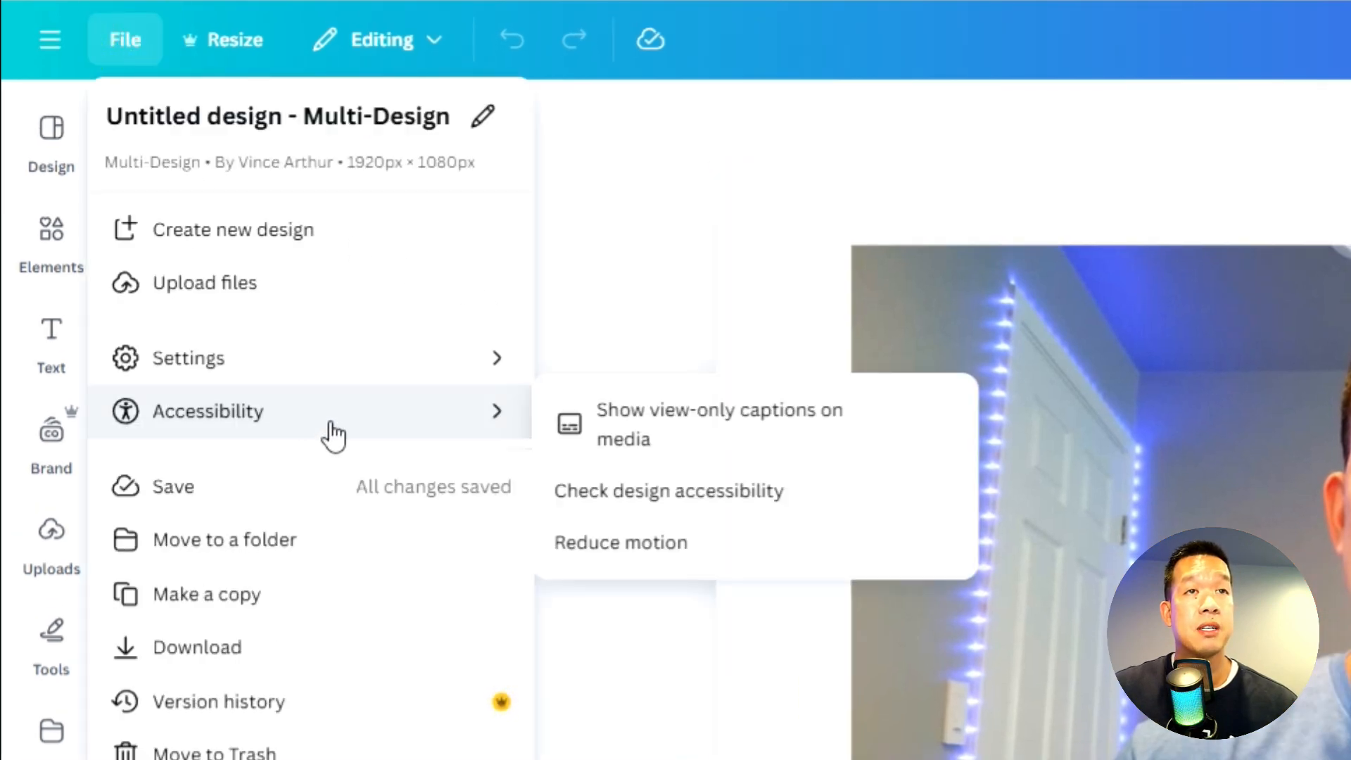
pyautogui.click(866, 507)
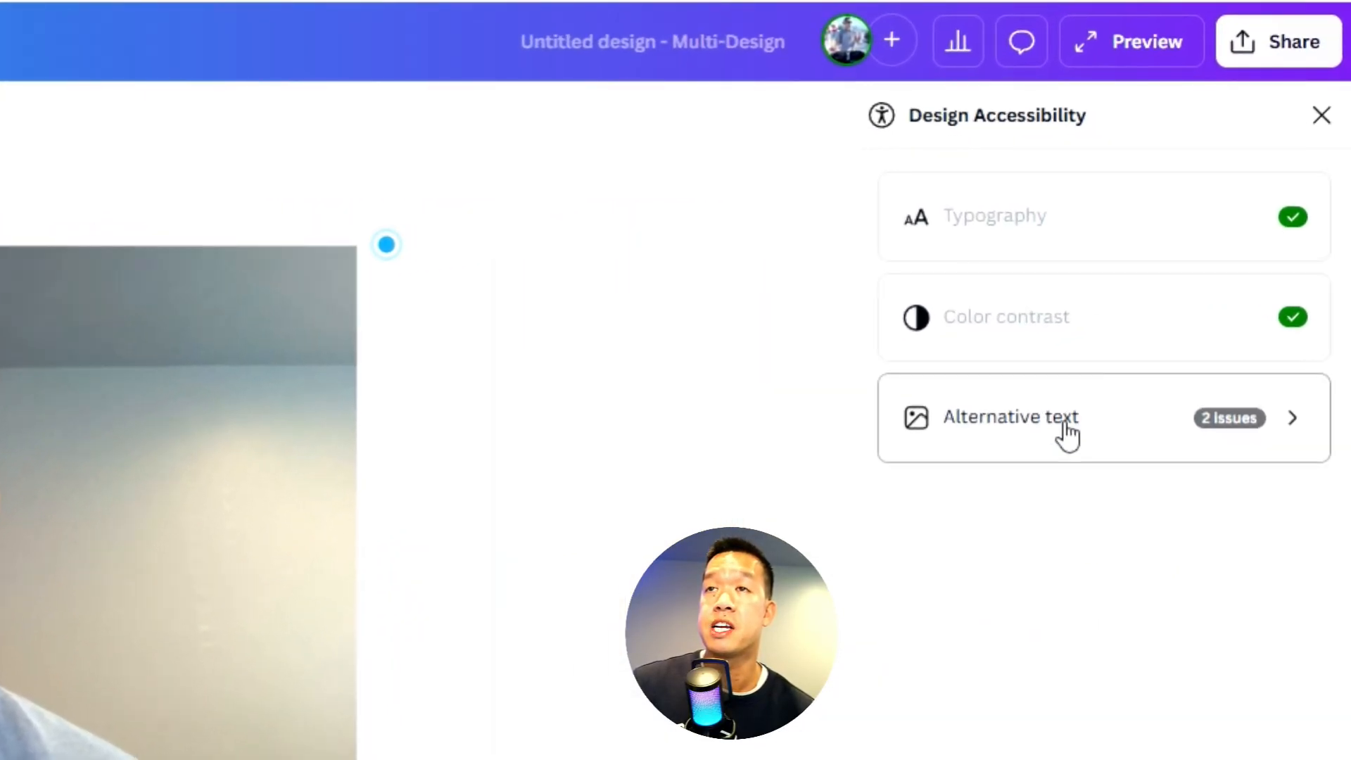
pyautogui.click(1068, 431)
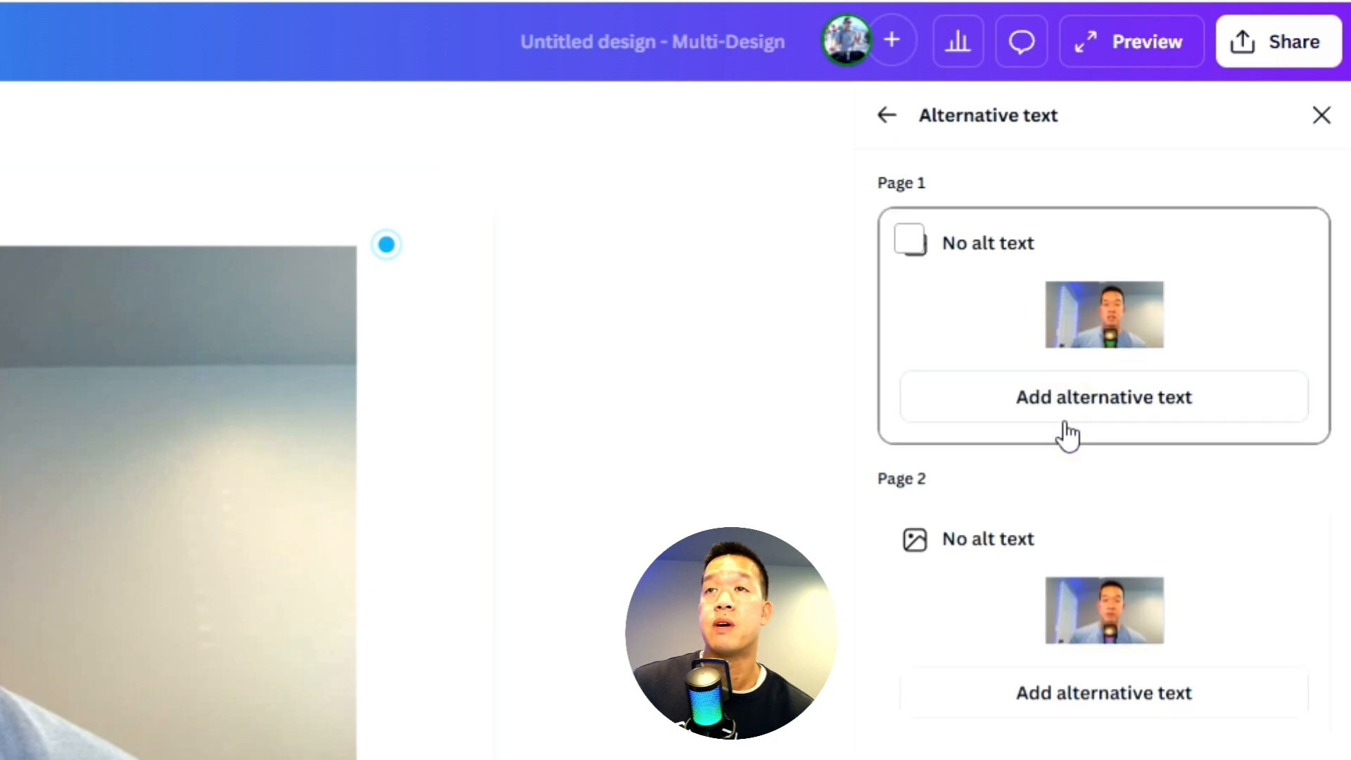
# - Add and save the alternative text "Dad Gear Vibes introduction! Please subscribe and follow" for the video on page 1
pyautogui.click(1067, 407)
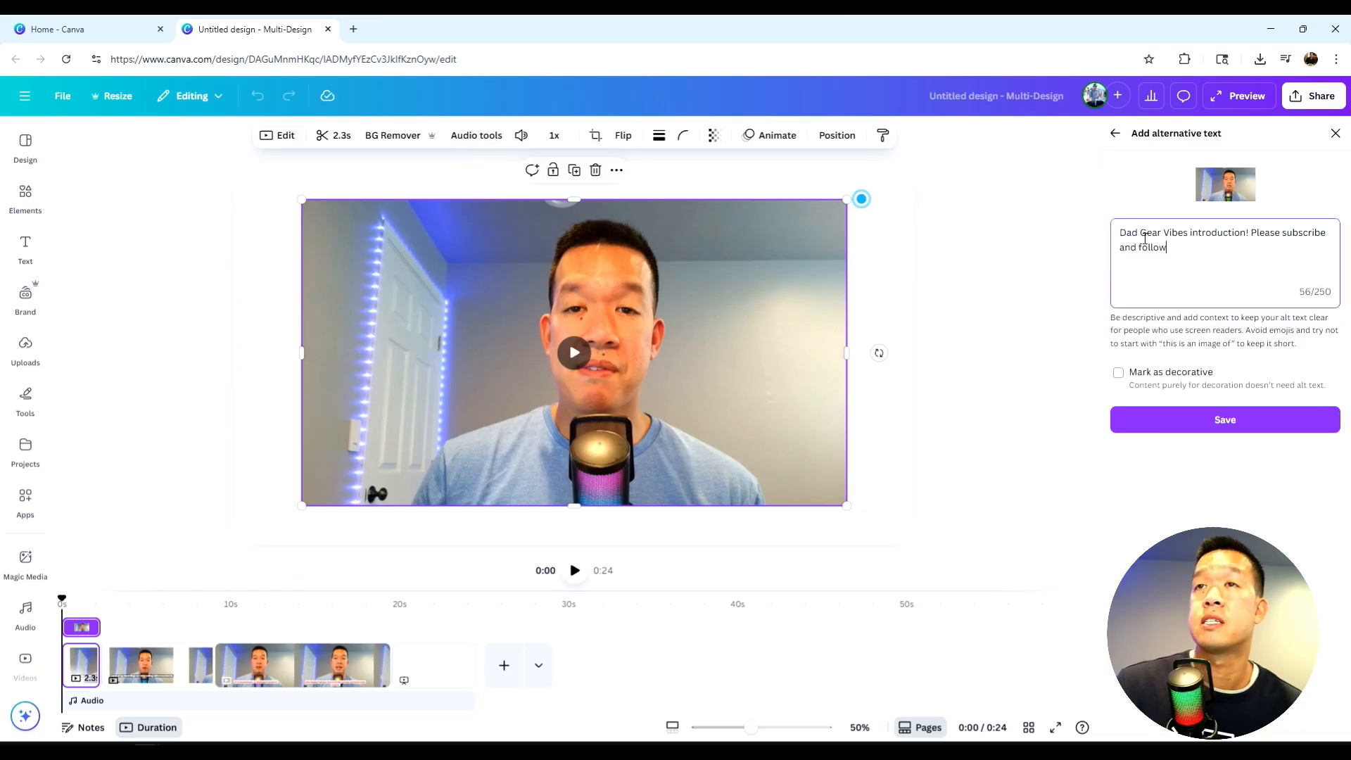
pyautogui.moveTo(1208, 247); pyautogui.dragTo(1127, 232)
pyautogui.click(1191, 256)
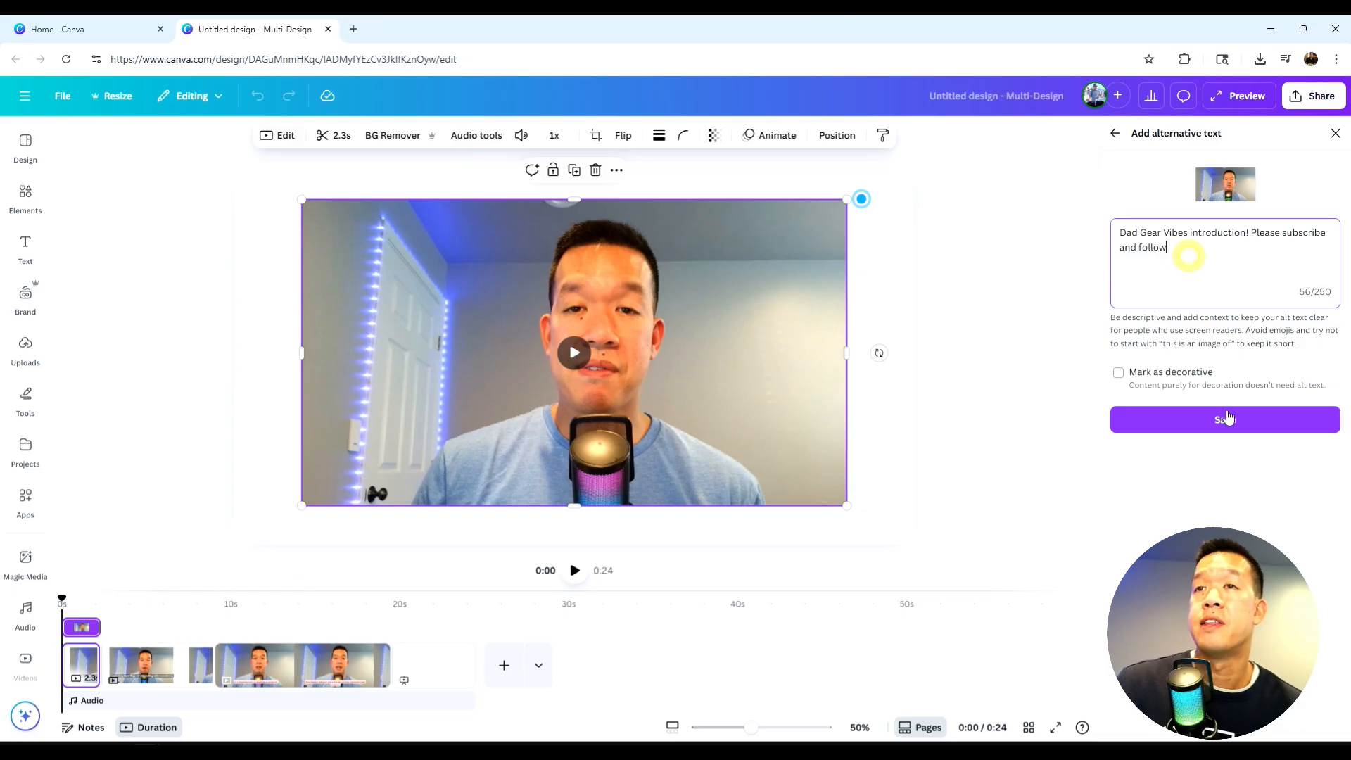
pyautogui.click(1216, 422)
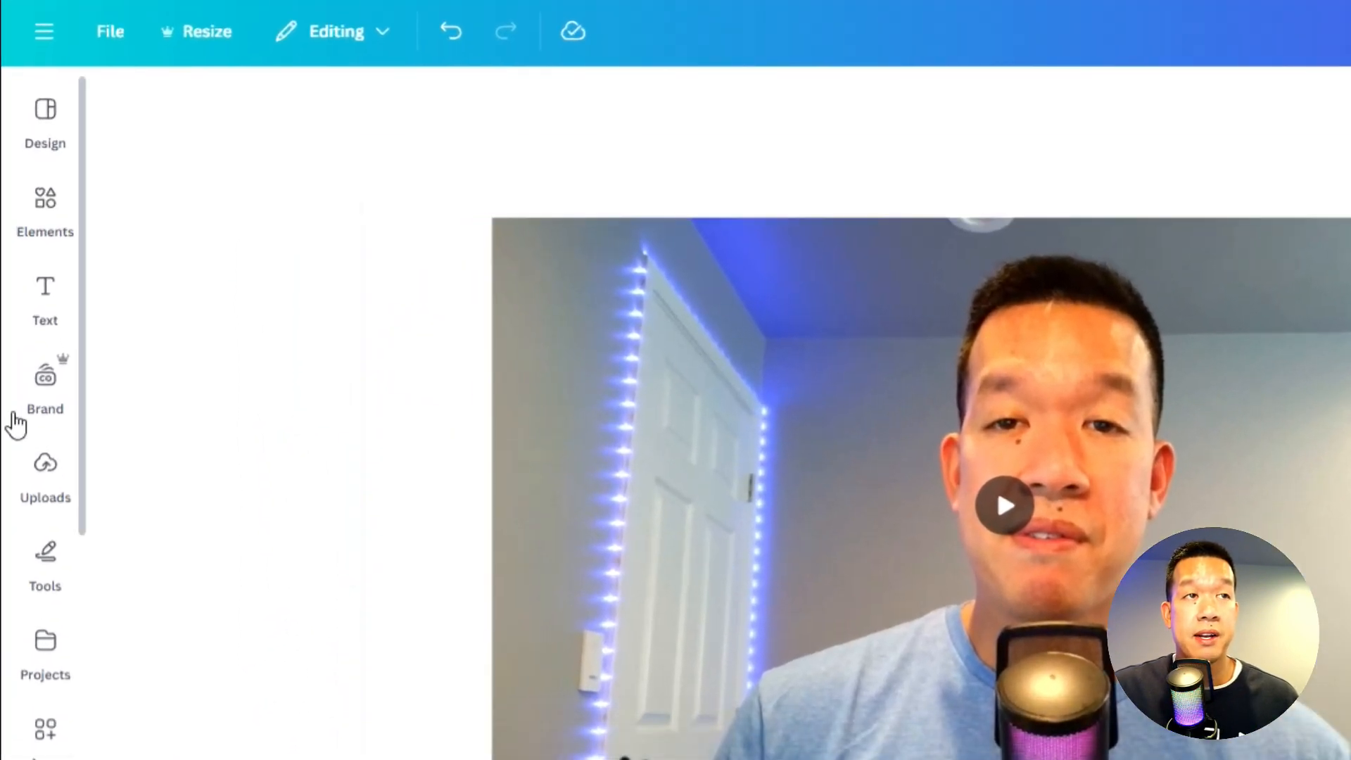
# - Open the recording studio for a talking head from the uploads' self-recording options
pyautogui.click(36, 403)
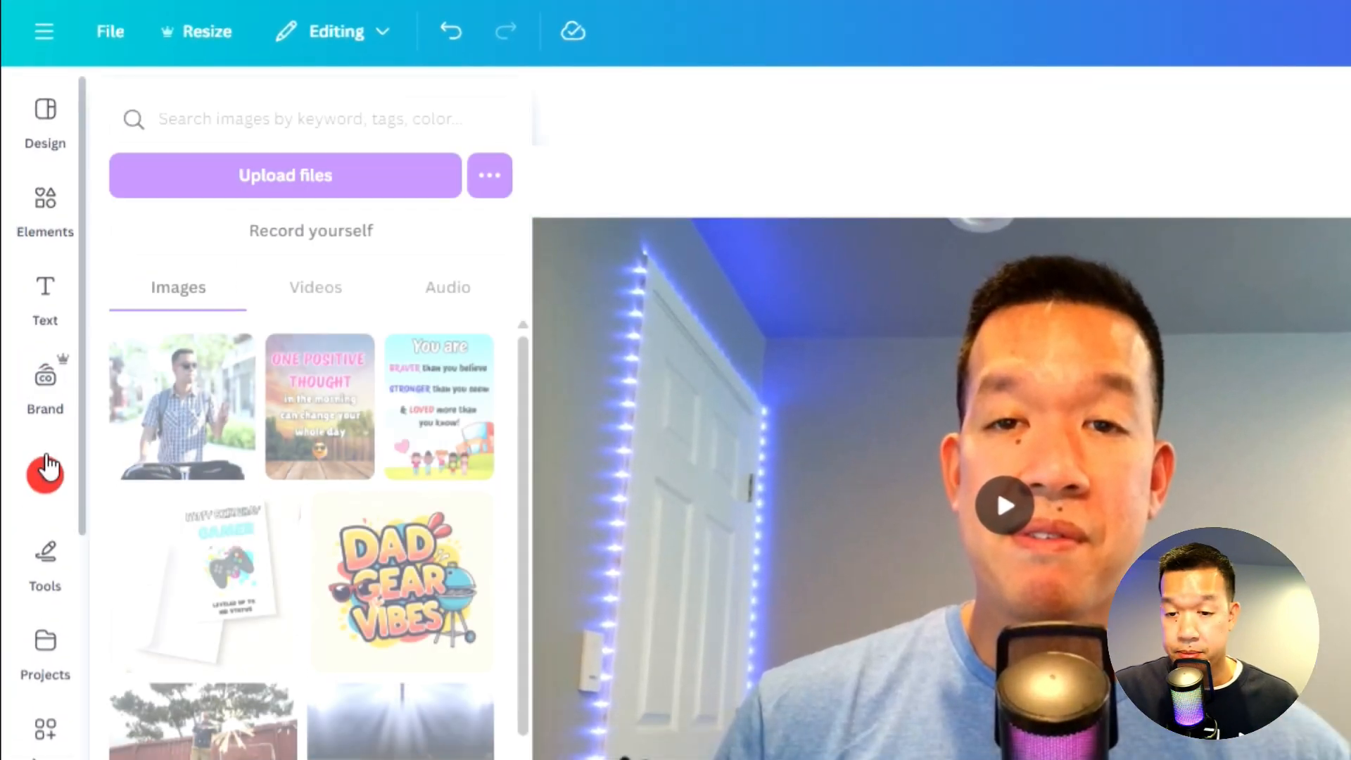
pyautogui.click(45, 497)
pyautogui.click(45, 476)
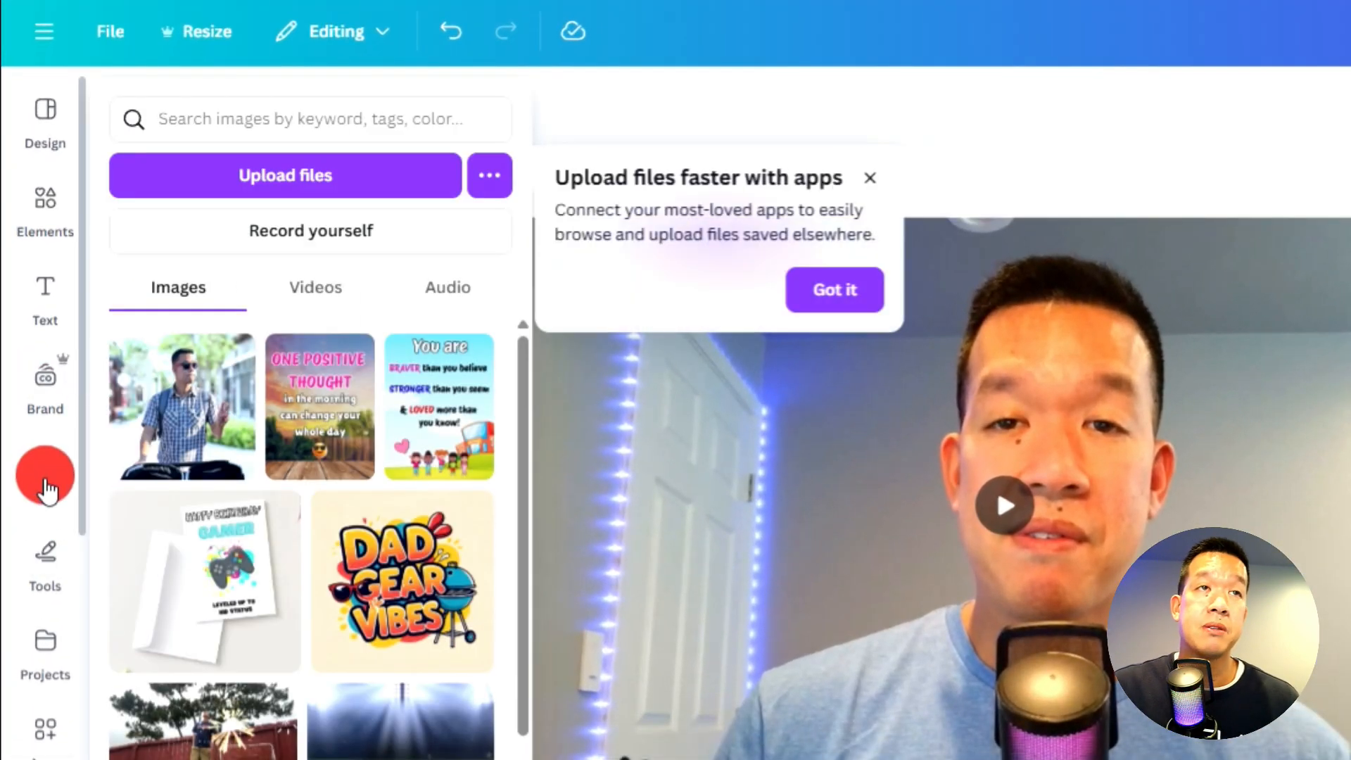
pyautogui.click(325, 228)
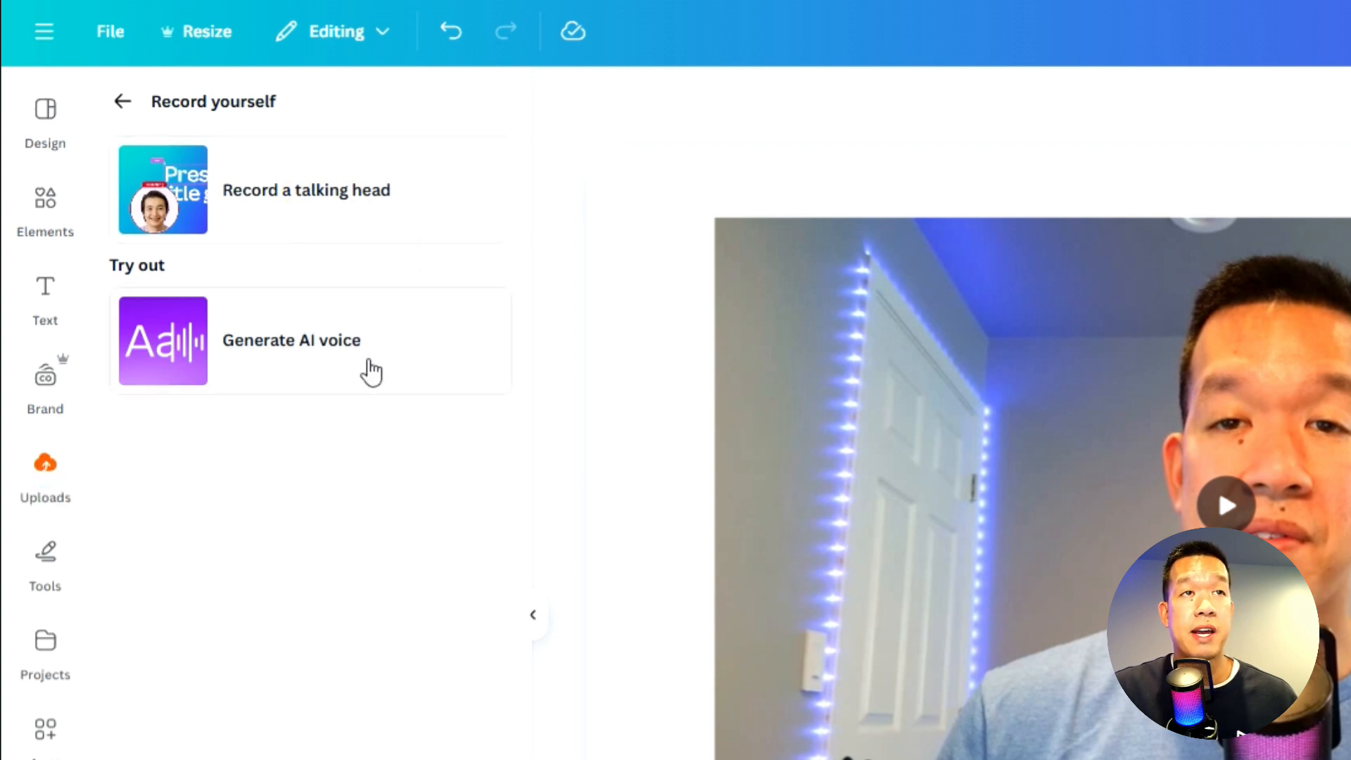
pyautogui.click(346, 203)
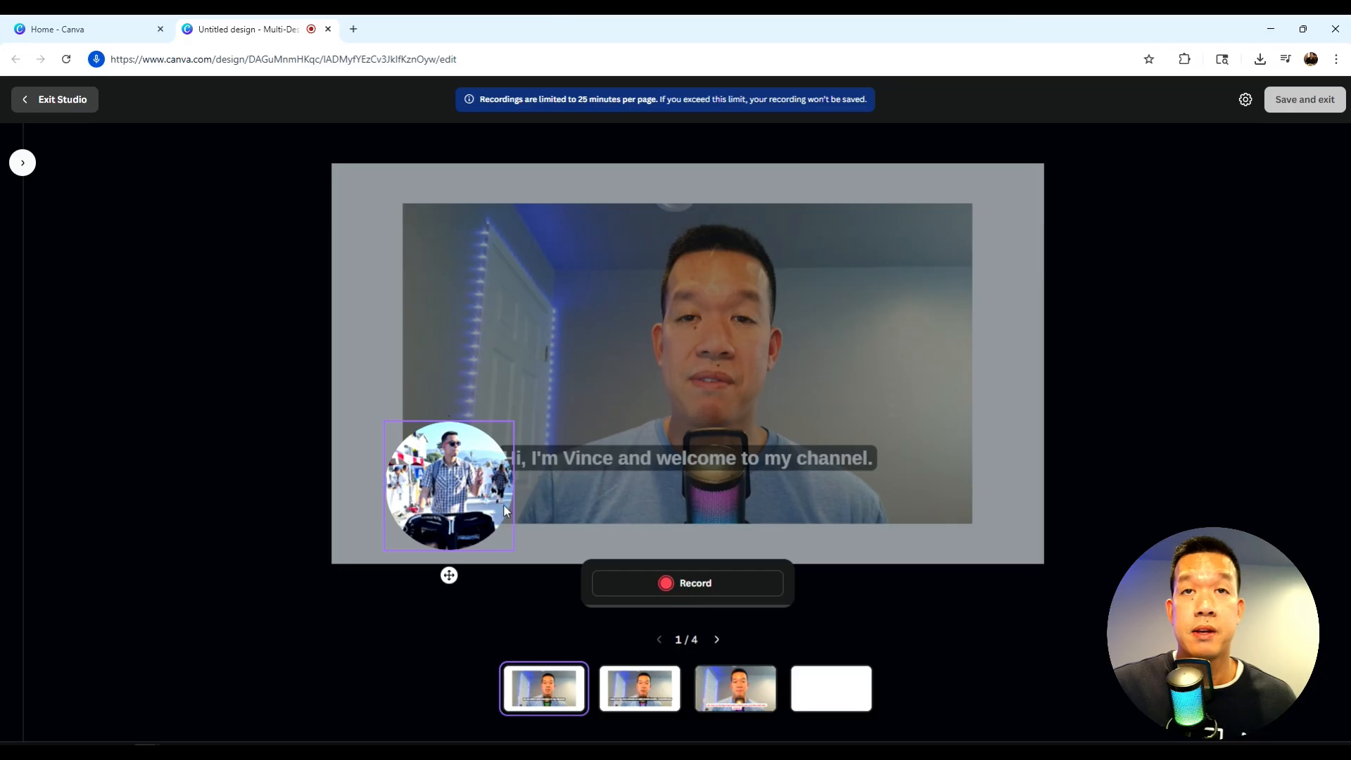
# - Place the camera circle near the first page's lower-left corner, then record a talking-head video and finish the recording
pyautogui.moveTo(469, 485); pyautogui.dragTo(450, 480)
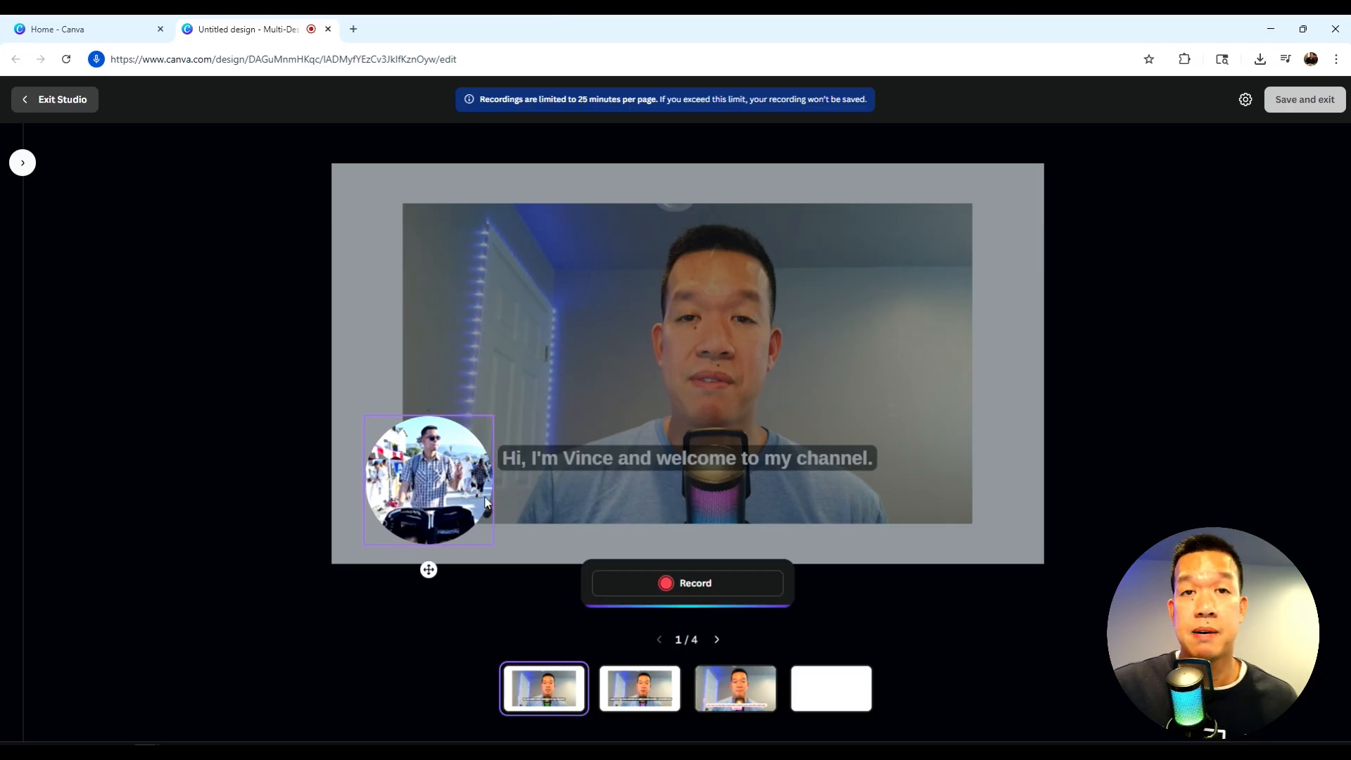
pyautogui.click(692, 584)
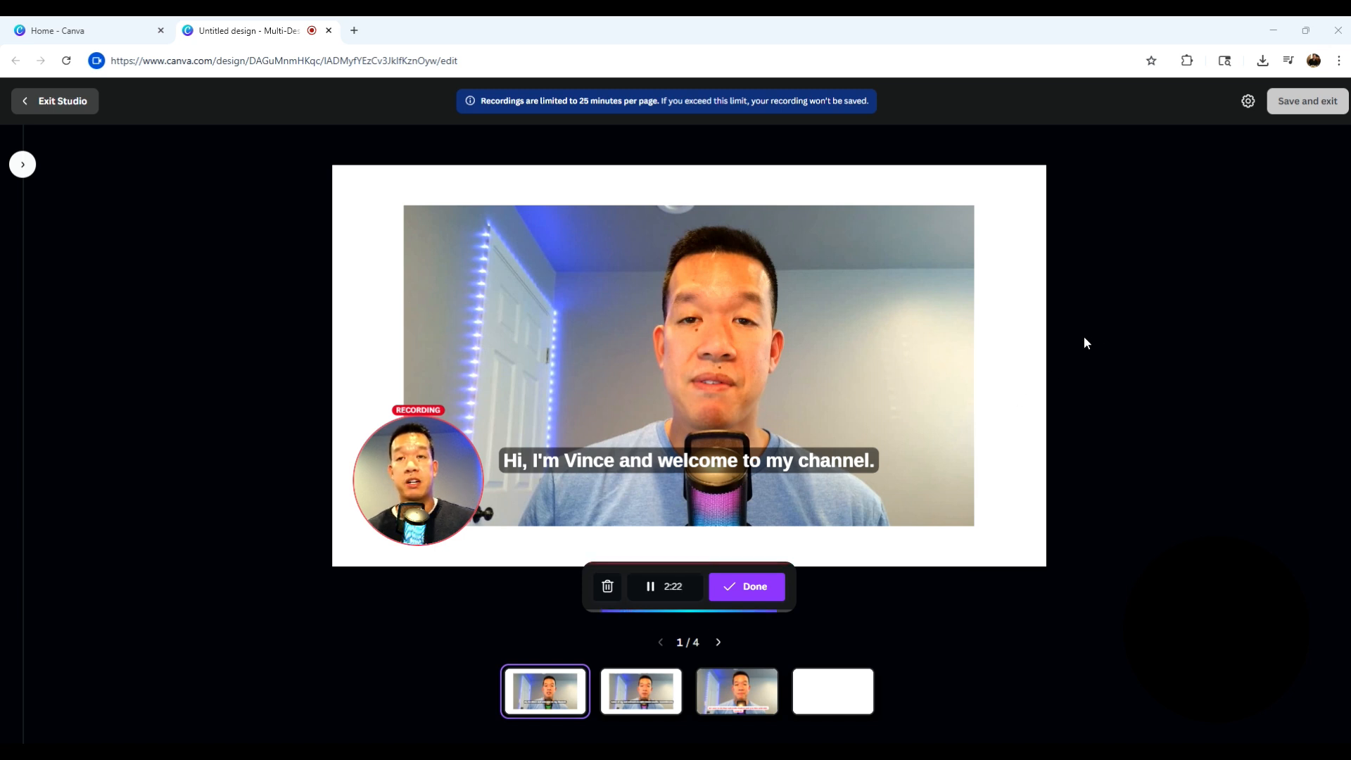
pyautogui.click(744, 588)
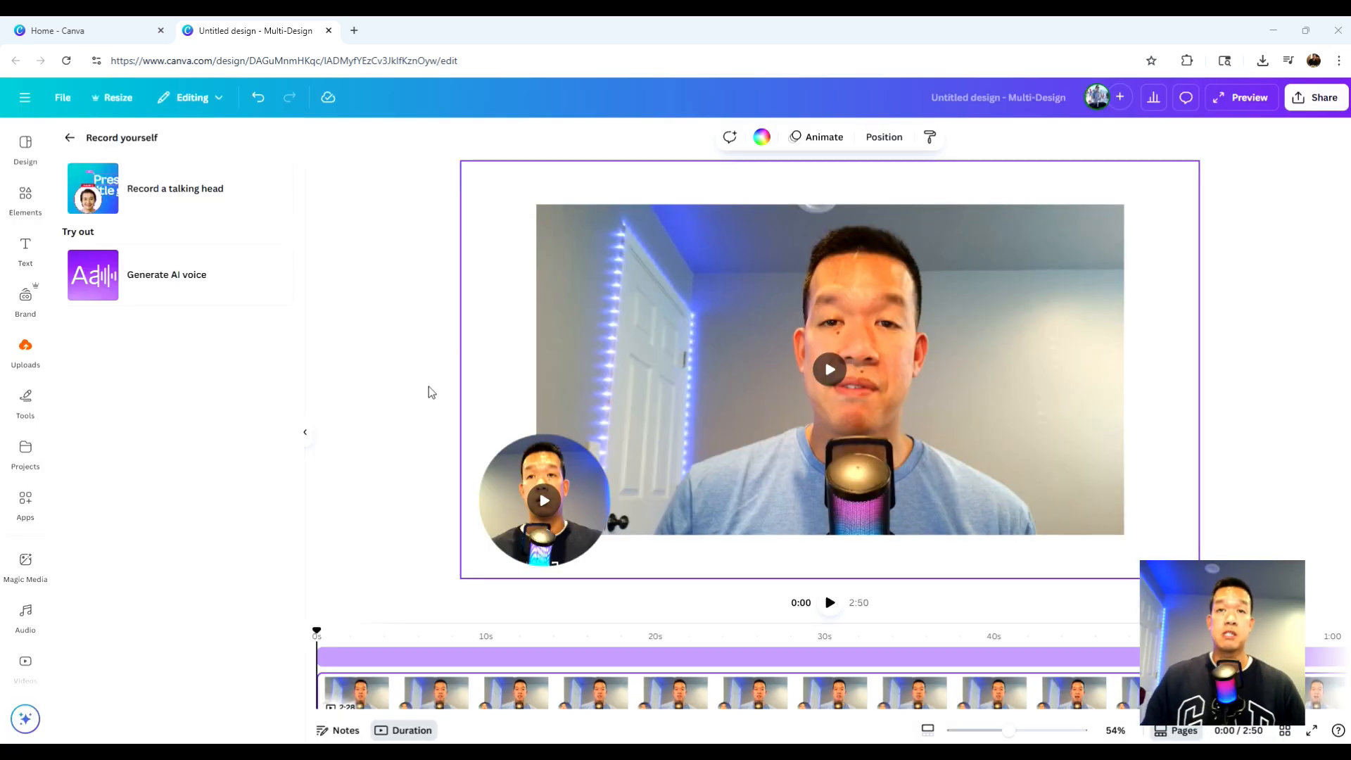
# - Move the circular talking-head video to the page's upper-right corner and shrink it slightly
pyautogui.click(527, 461)
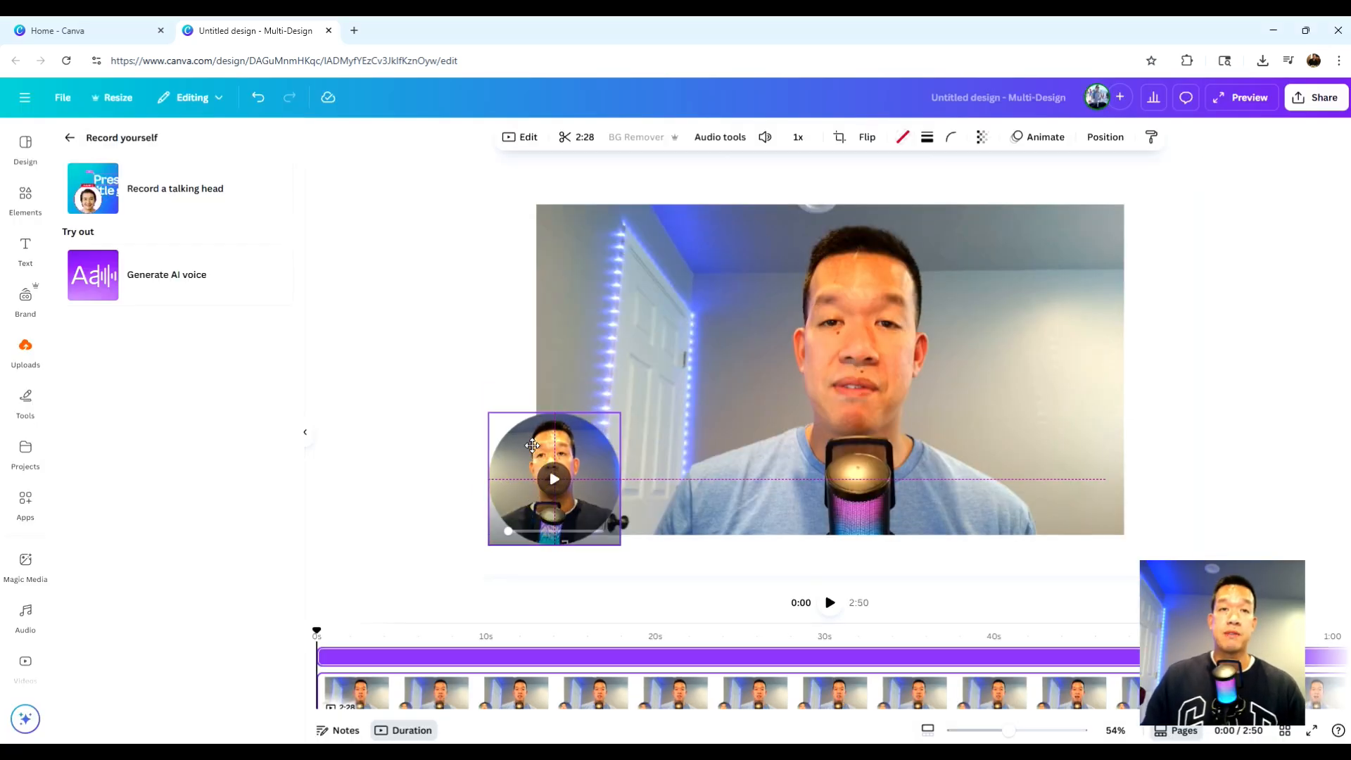
pyautogui.moveTo(528, 459); pyautogui.dragTo(1146, 207)
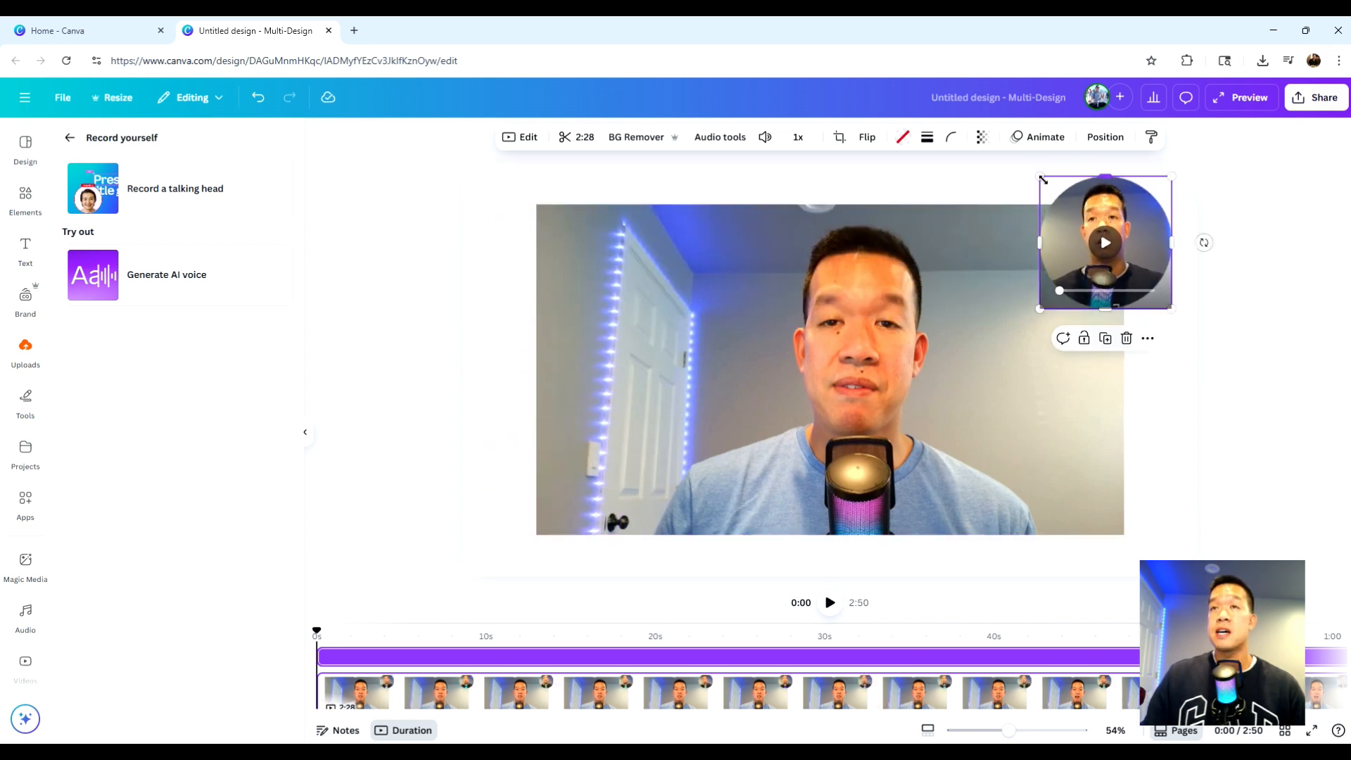
pyautogui.moveTo(1043, 179); pyautogui.dragTo(1061, 197)
pyautogui.moveTo(1134, 219); pyautogui.dragTo(1123, 205)
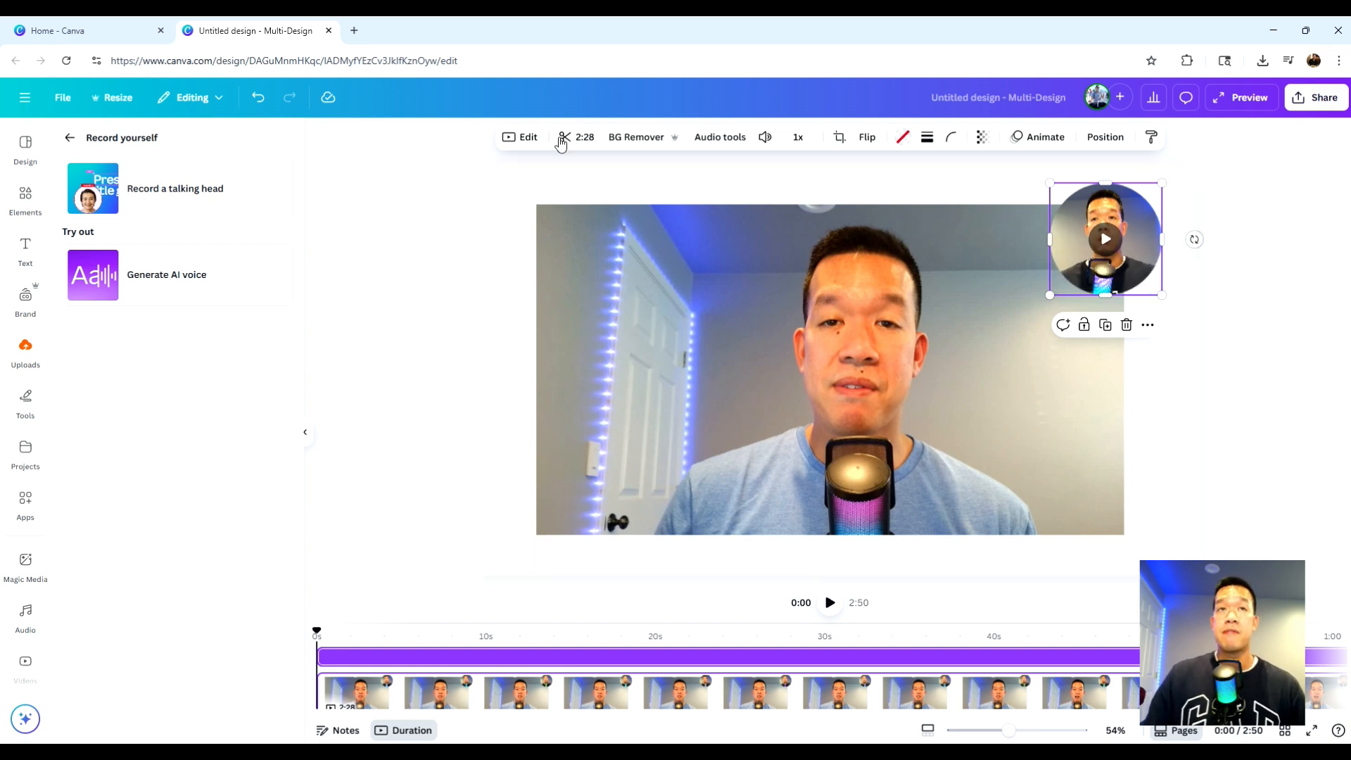
# - Open the editing options for the circular talking-head video
pyautogui.click(528, 137)
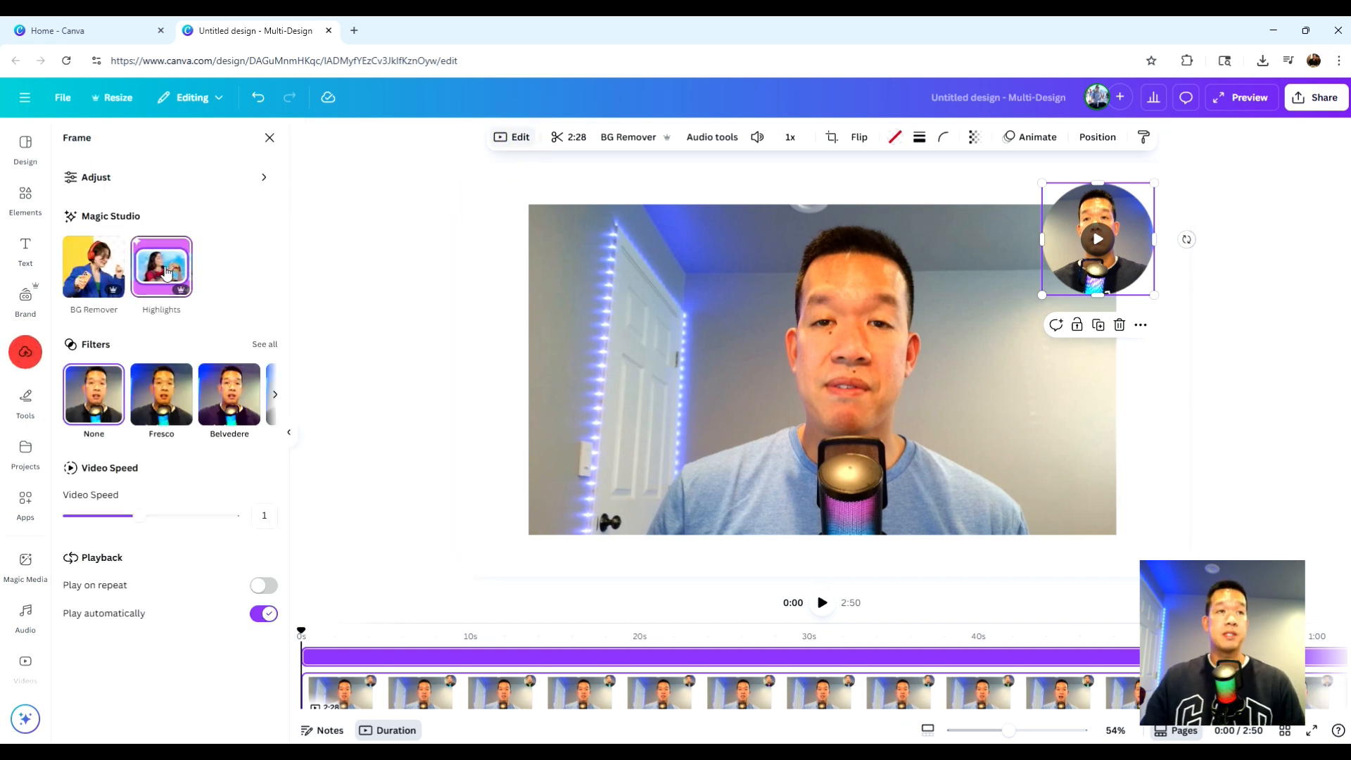